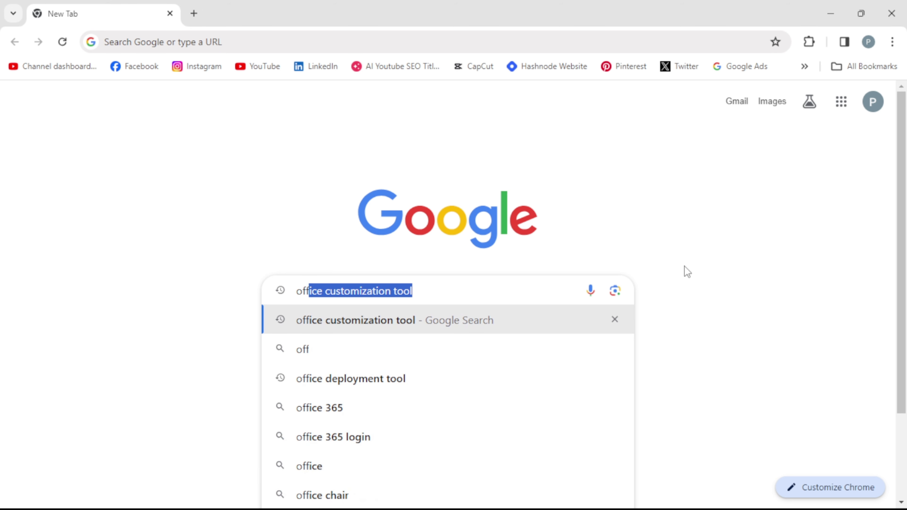
# Search Google for "office customization tool" and open the Microsoft 365 Apps admin center result.
pyautogui.write('ice')
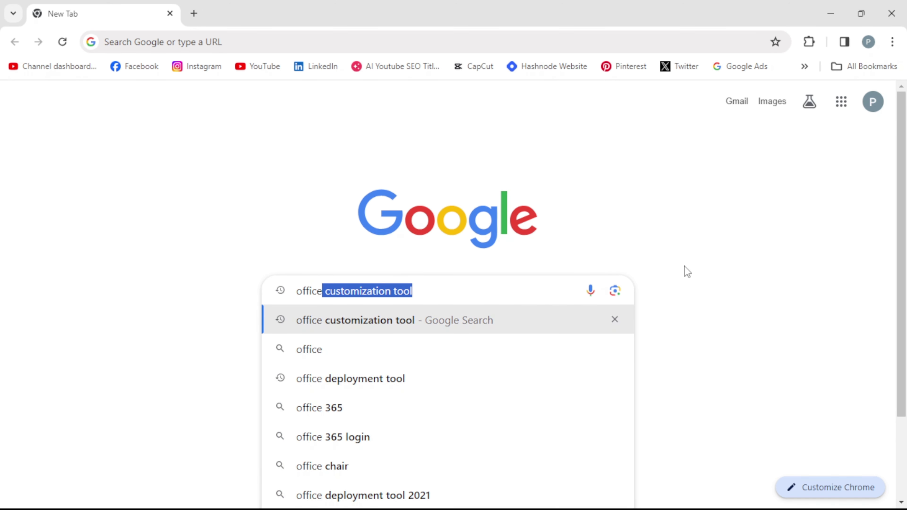
pyautogui.press('Return')
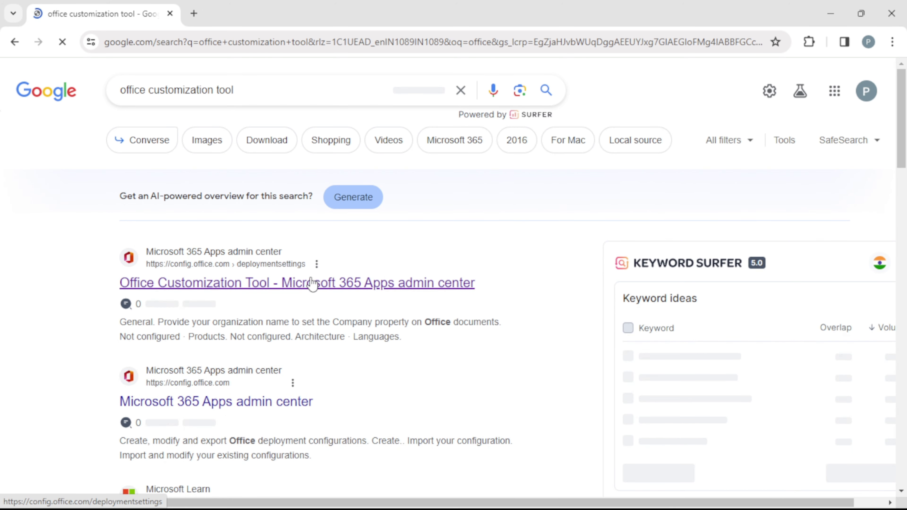
pyautogui.click(222, 409)
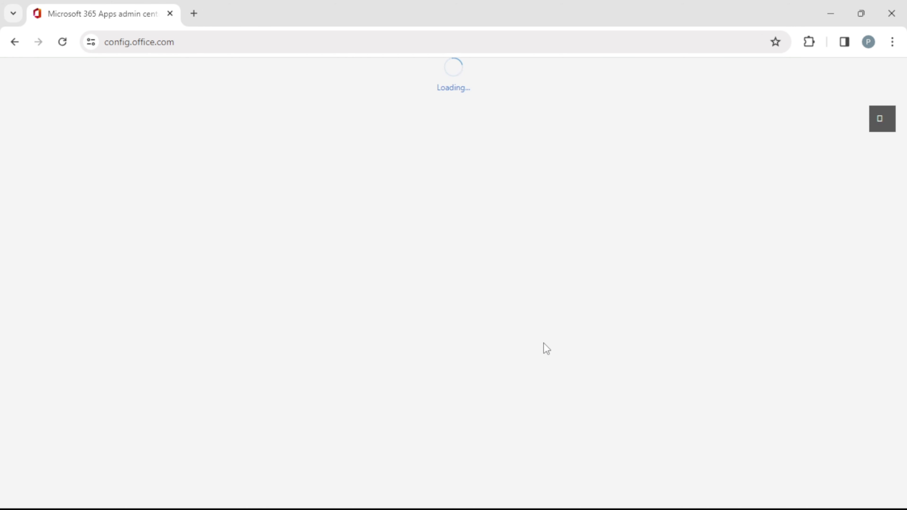
# Start creating a new Office deployment configuration without signing in.
pyautogui.scroll(-3, 543, 348)
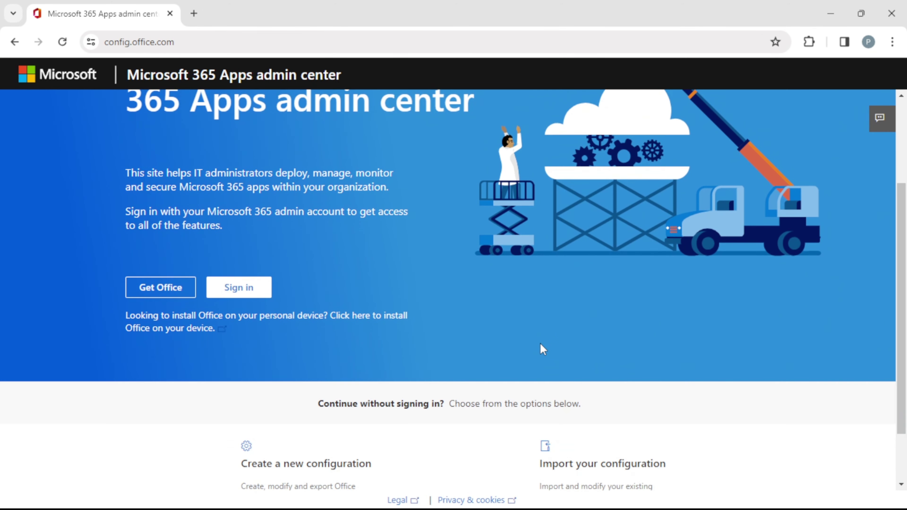
pyautogui.scroll(2, 543, 349)
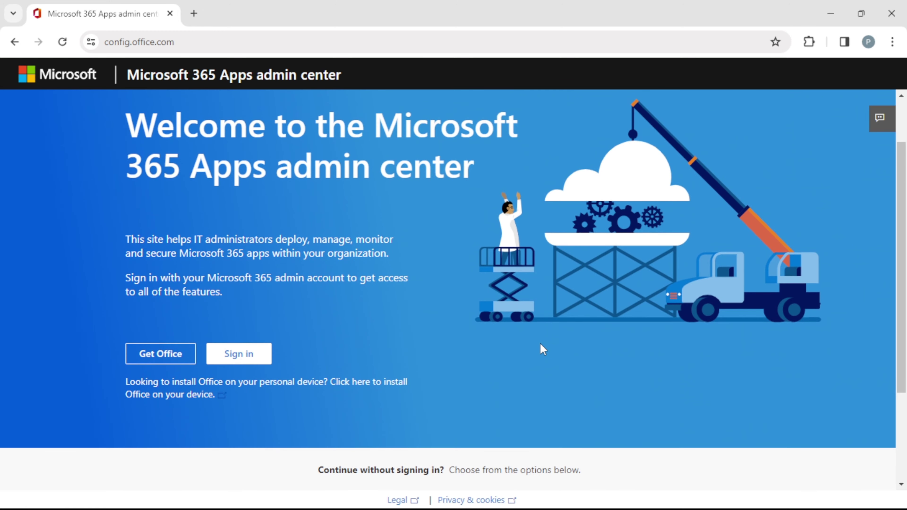
pyautogui.scroll(-4, 543, 349)
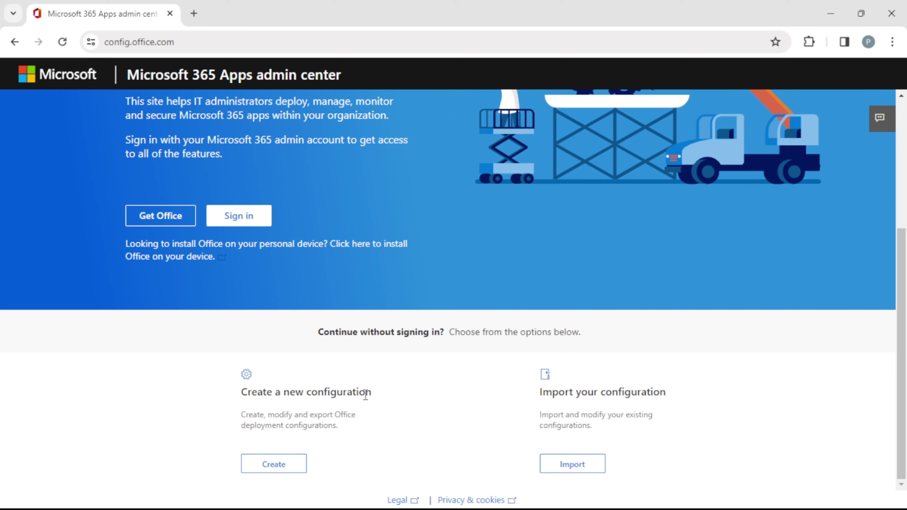
pyautogui.click(279, 466)
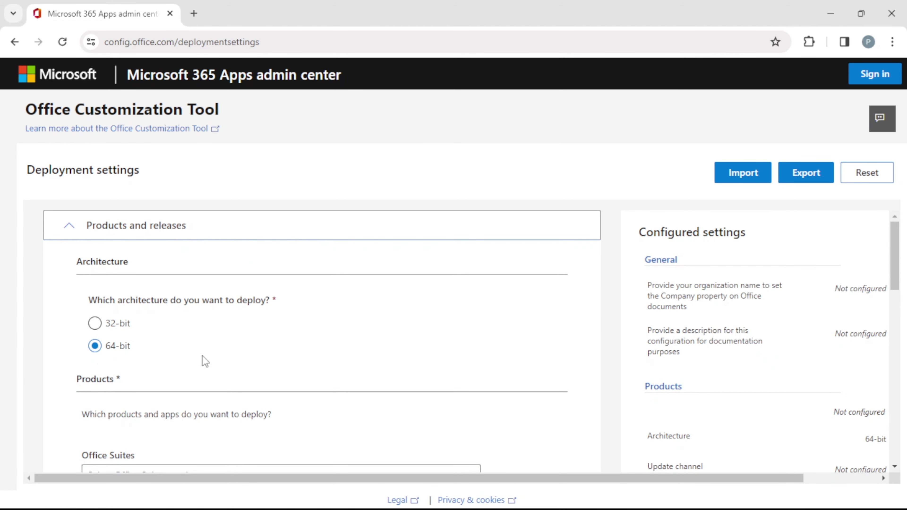
# Choose Office LTSC Professional Plus 2021 - Volume License as the Office suite to deploy.
pyautogui.scroll(-2, 354, 396)
pyautogui.scroll(-2, 353, 392)
pyautogui.click(371, 345)
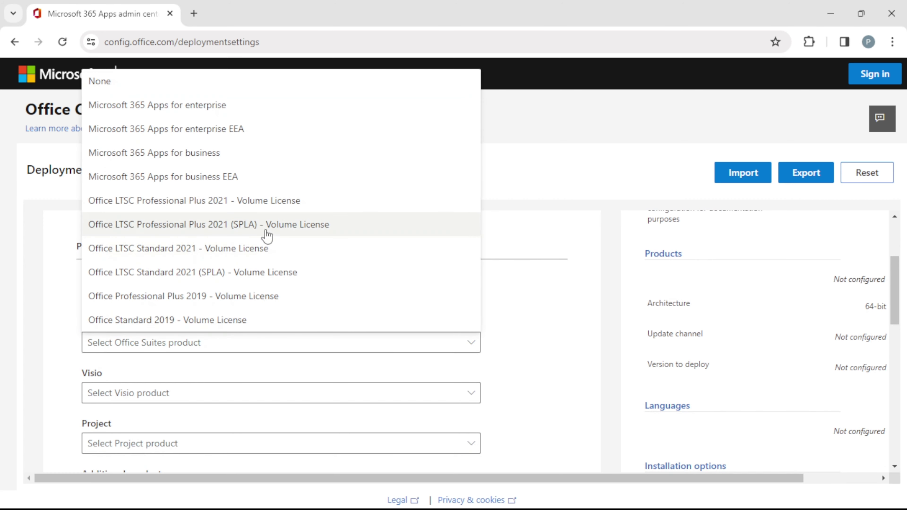
pyautogui.click(262, 210)
# Exclude OneDrive Desktop and Outlook from the deployed apps and proceed to the language settings.
pyautogui.scroll(-4, 323, 345)
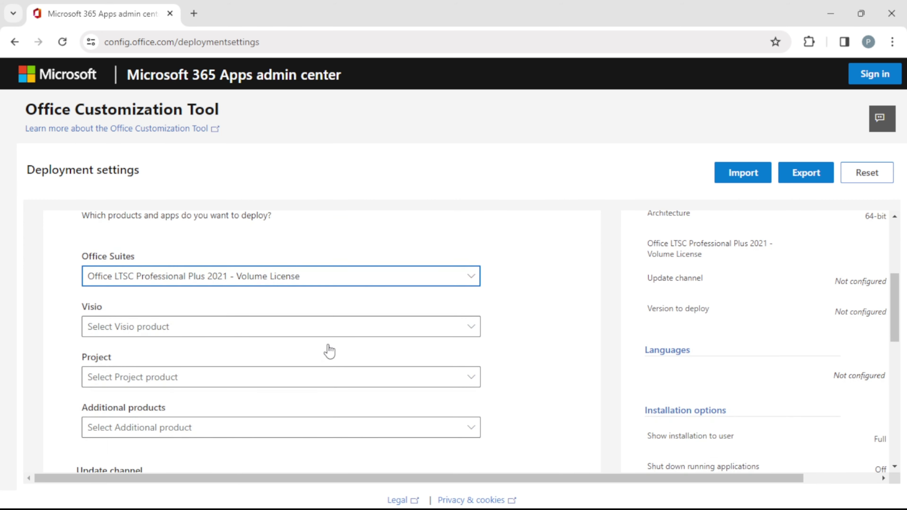
pyautogui.scroll(-2, 328, 345)
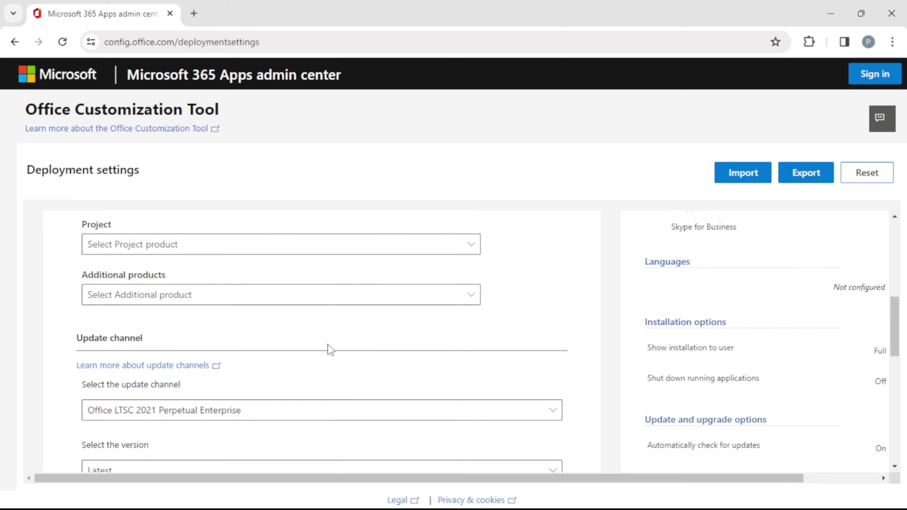
pyautogui.scroll(2, 328, 346)
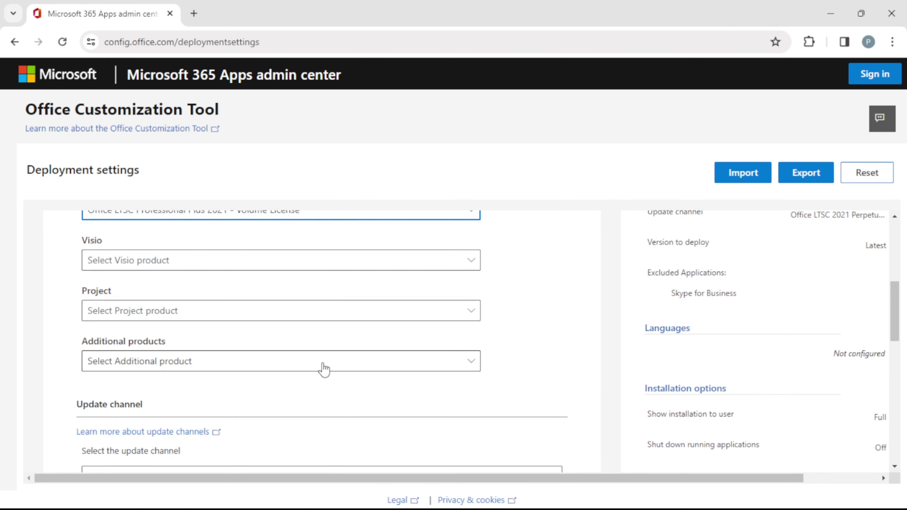
pyautogui.scroll(-4, 326, 372)
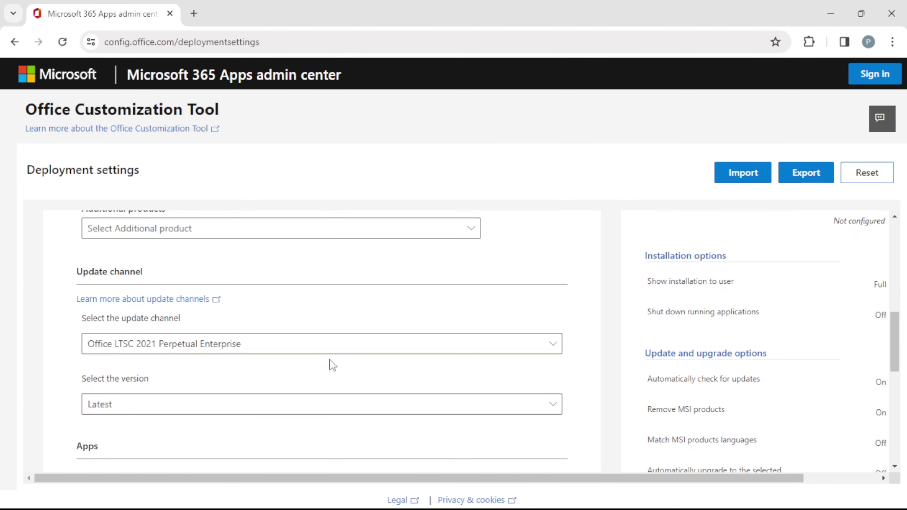
pyautogui.scroll(-6, 335, 372)
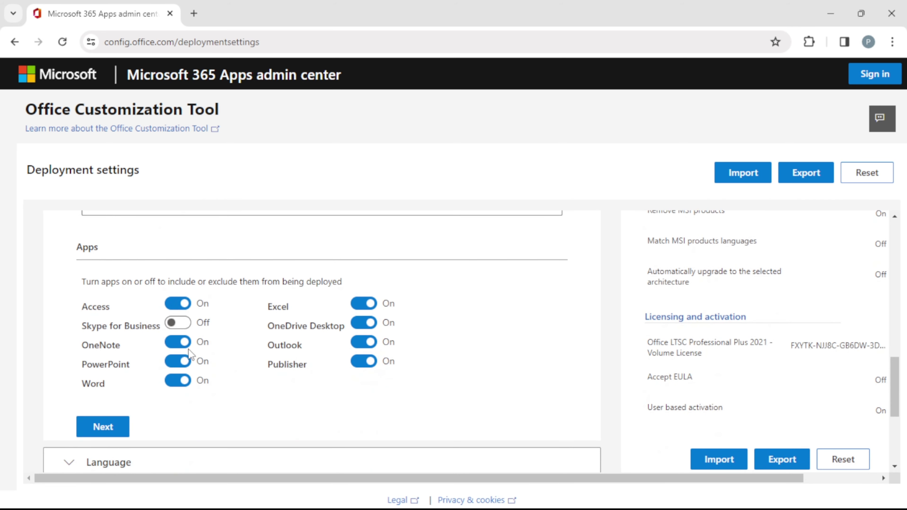
pyautogui.click(366, 325)
pyautogui.click(364, 343)
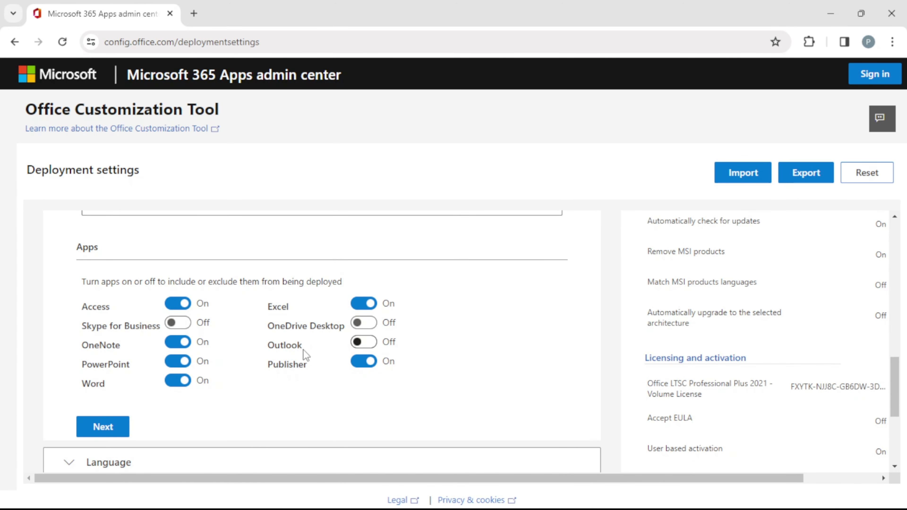
pyautogui.scroll(-4, 294, 389)
pyautogui.scroll(2, 291, 384)
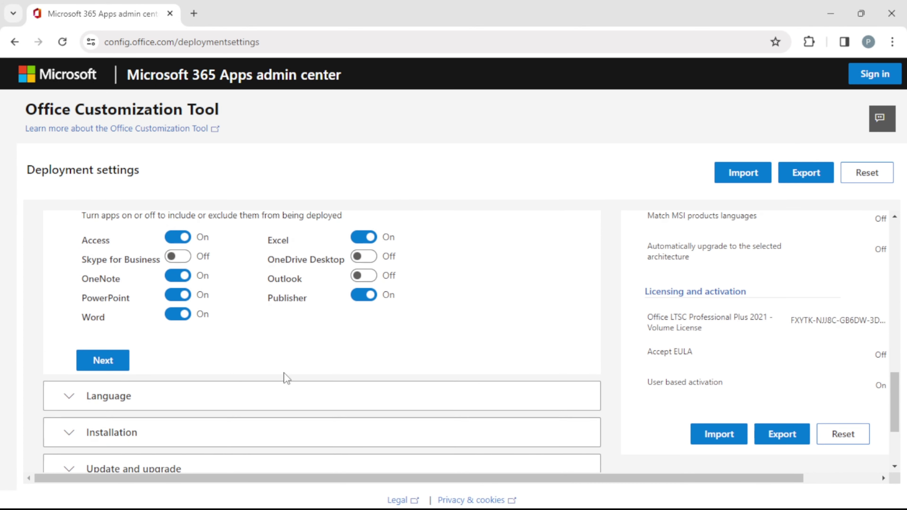
pyautogui.click(103, 361)
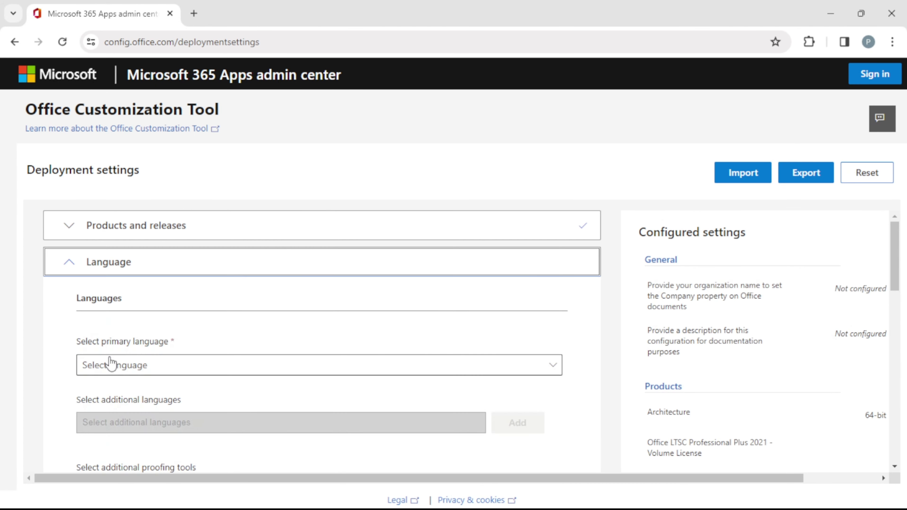
# Set the primary language to English (United States).
pyautogui.scroll(-2, 272, 343)
pyautogui.click(287, 306)
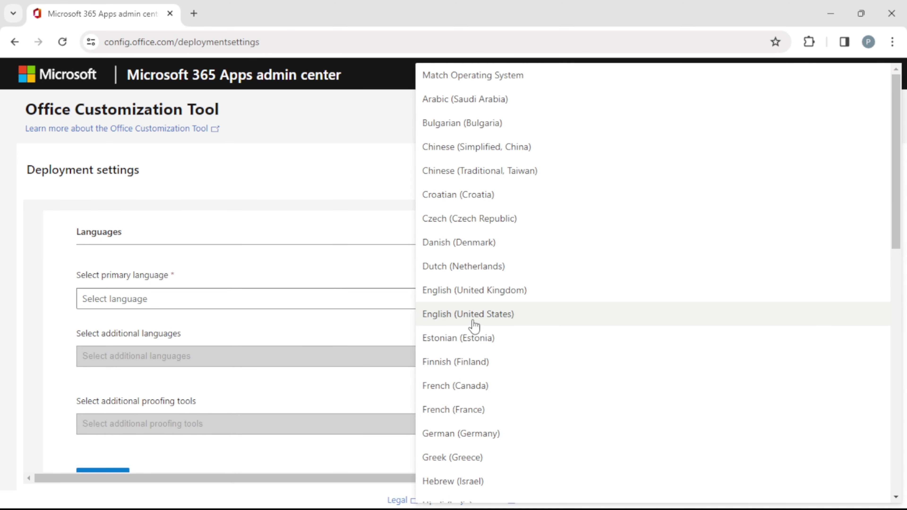
pyautogui.click(465, 316)
pyautogui.scroll(-2, 392, 325)
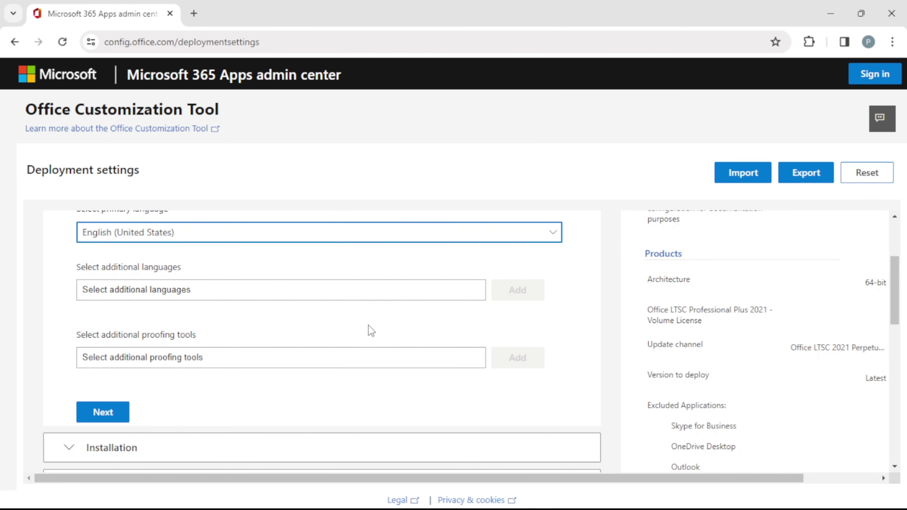
# Look through the available additional languages without adding any, and proceed to the installation options.
pyautogui.click(355, 288)
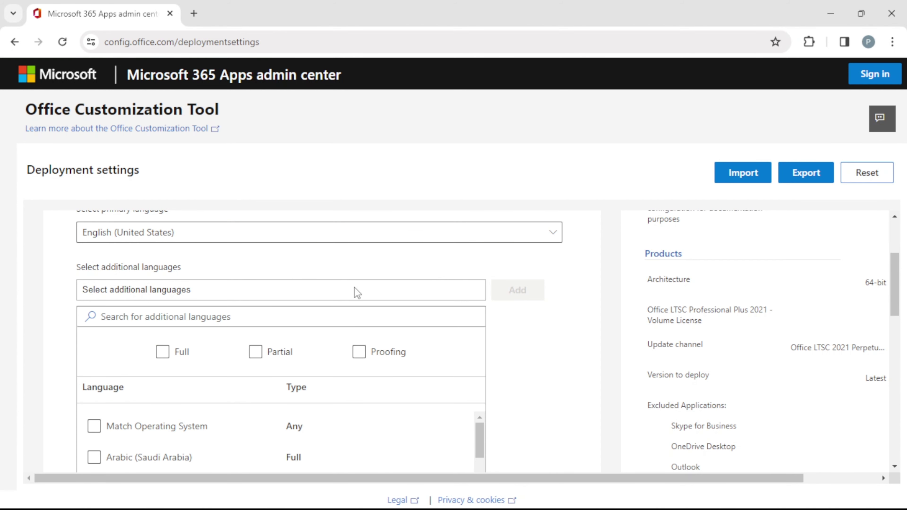
pyautogui.scroll(-4, 354, 288)
pyautogui.scroll(-10, 339, 321)
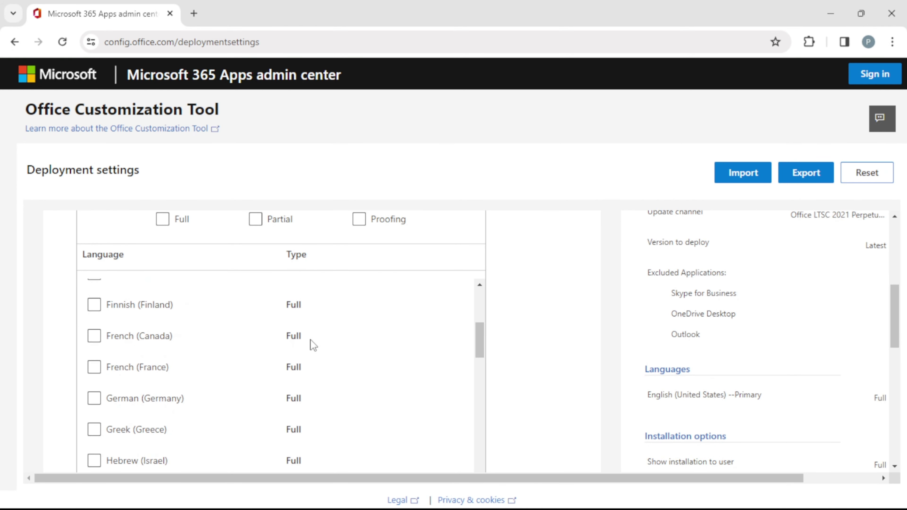
pyautogui.scroll(6, 549, 341)
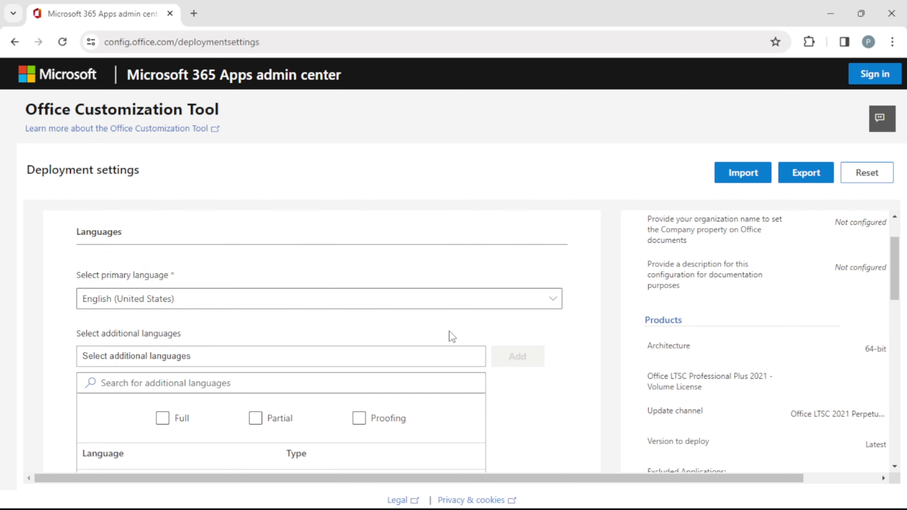
pyautogui.click(308, 352)
pyautogui.scroll(-2, 403, 357)
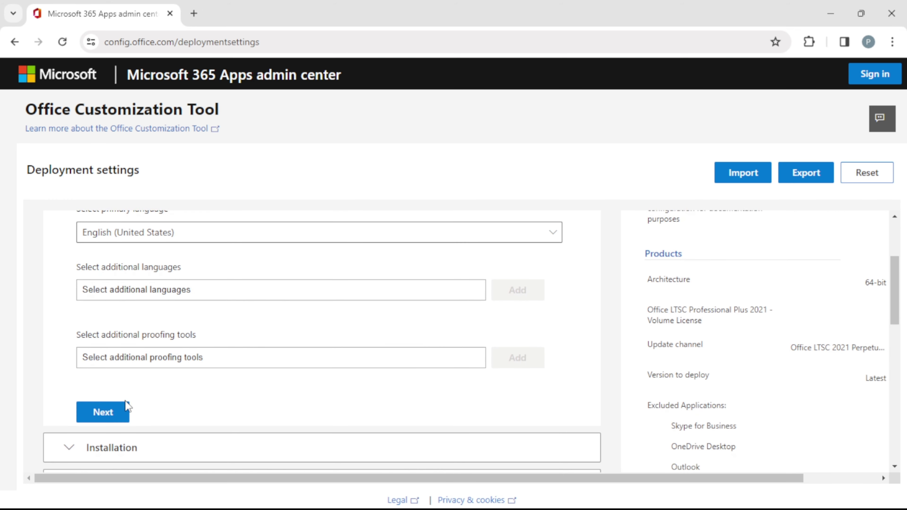
pyautogui.click(114, 418)
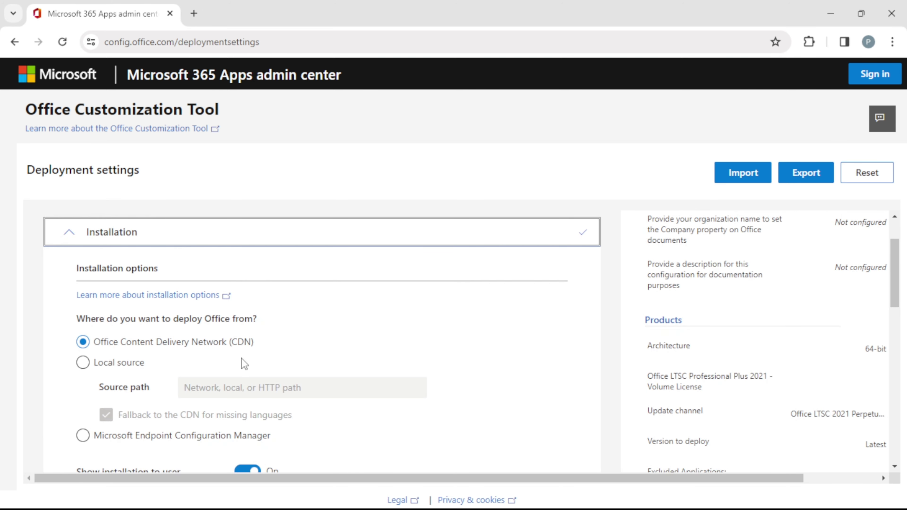
# Review the installation options, accept the default Office Content Delivery Network (CDN) source, and proceed to the update and upgrade options.
pyautogui.scroll(-2, 208, 363)
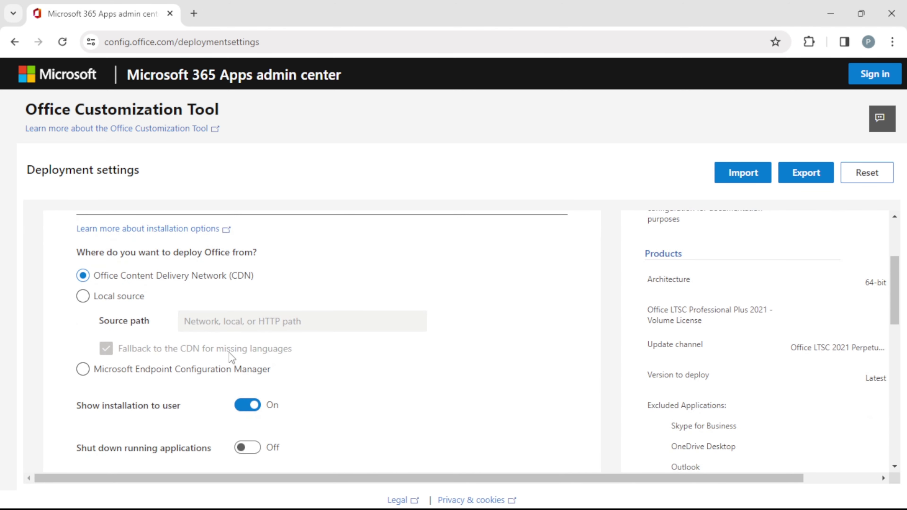
pyautogui.scroll(2, 229, 352)
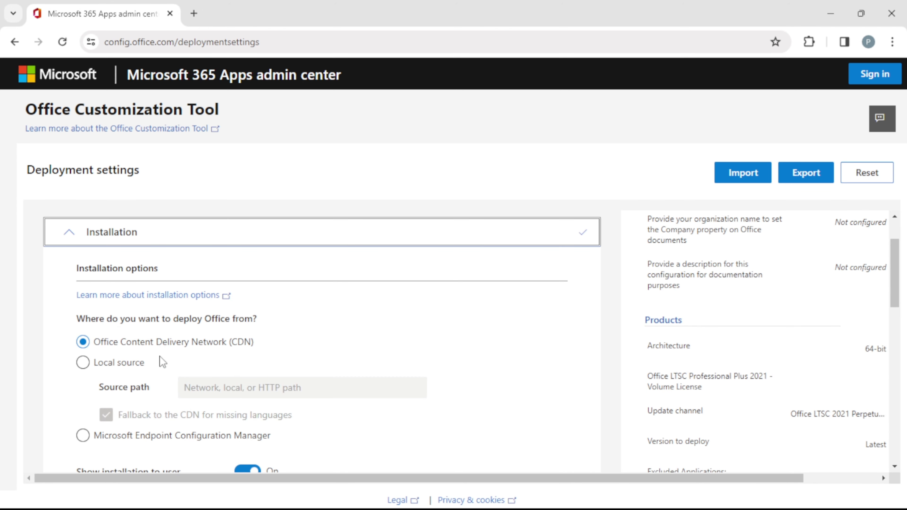
pyautogui.scroll(-2, 212, 366)
pyautogui.scroll(-4, 213, 369)
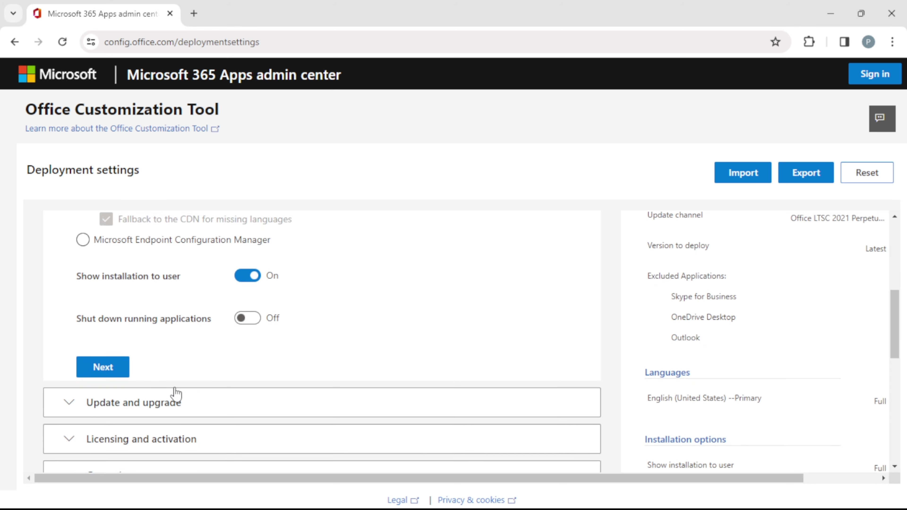
pyautogui.click(102, 363)
# Turn off uninstalling MSI versions of Office, including Visio and Project, and proceed to licensing and activation.
pyautogui.scroll(-2, 252, 363)
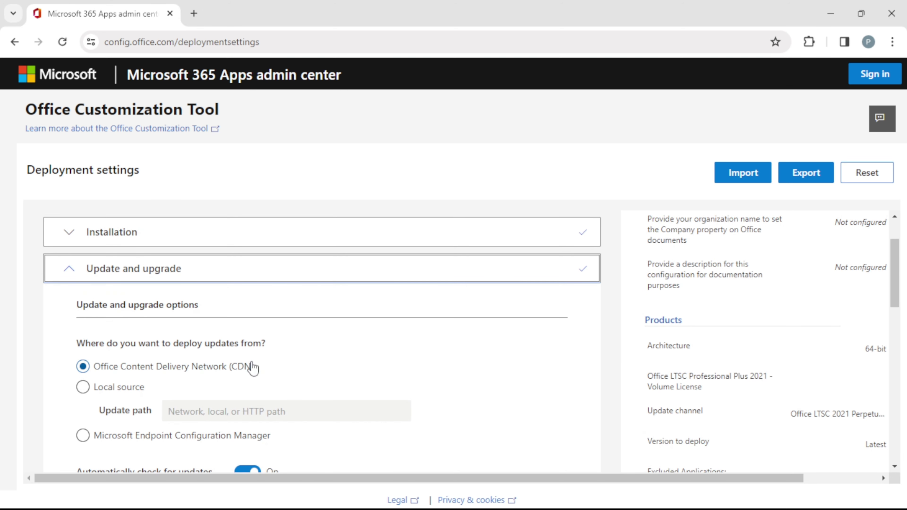
pyautogui.scroll(-10, 296, 364)
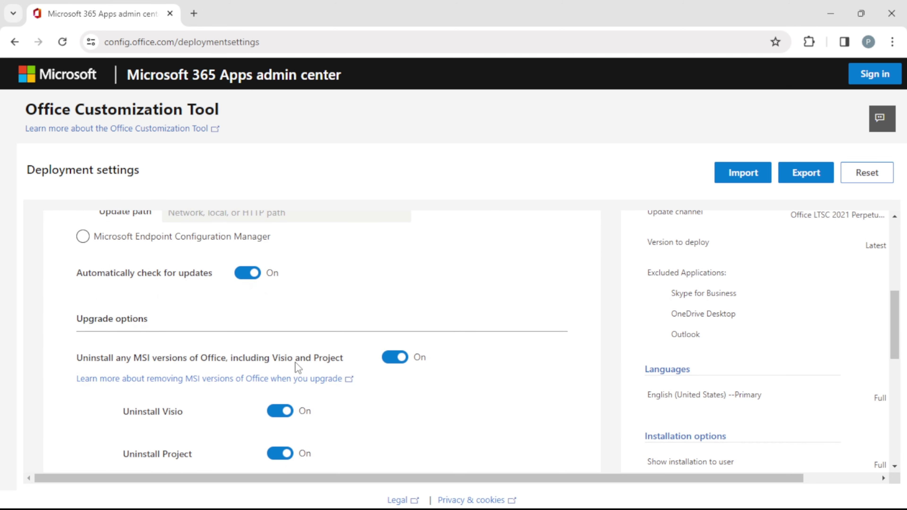
pyautogui.scroll(-2, 295, 363)
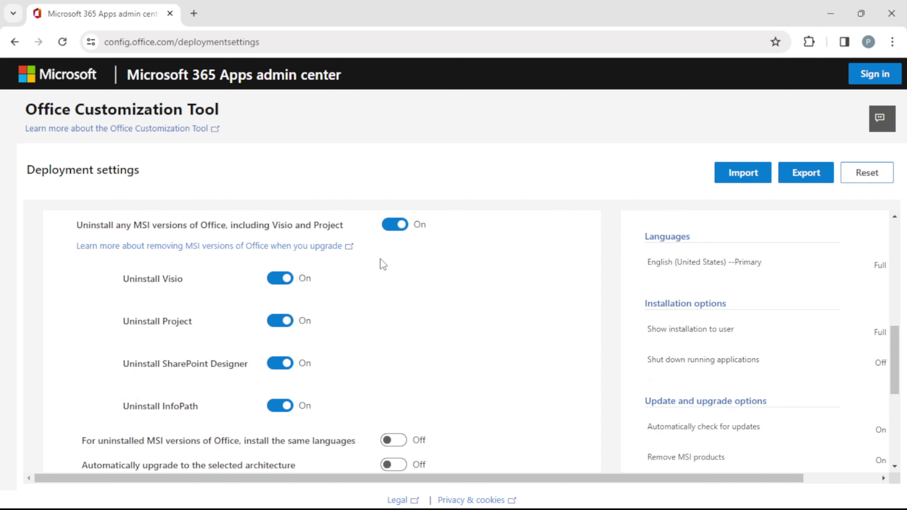
pyautogui.click(396, 232)
pyautogui.scroll(-6, 388, 362)
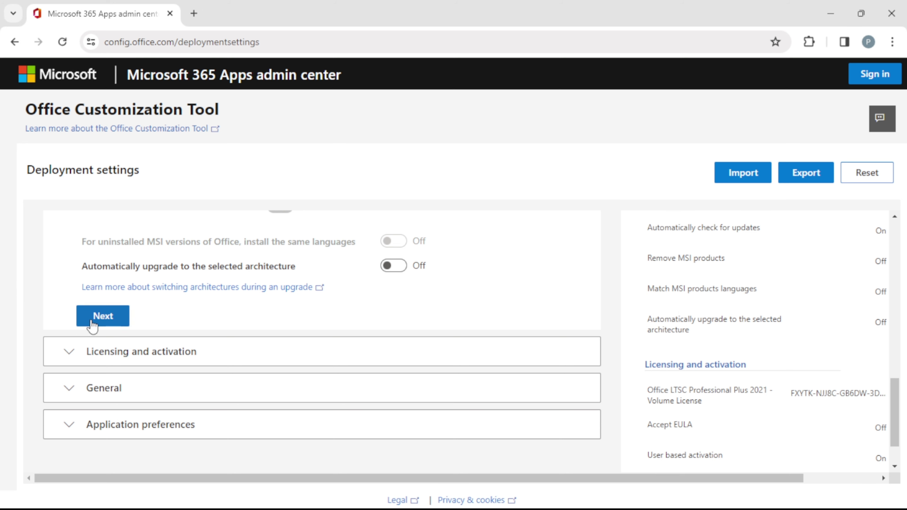
pyautogui.click(93, 318)
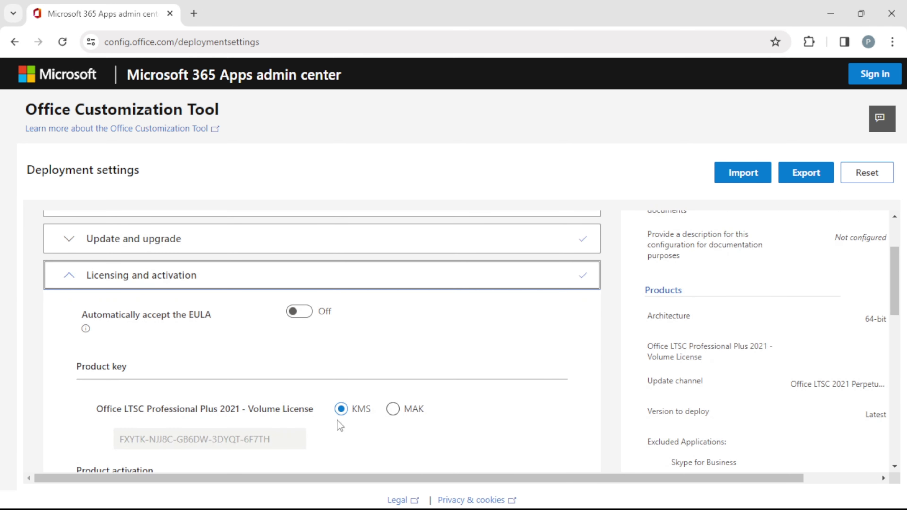
# Accept the default KMS and user-based licensing, leave the general details blank, and proceed to the application preferences.
pyautogui.scroll(-8, 339, 418)
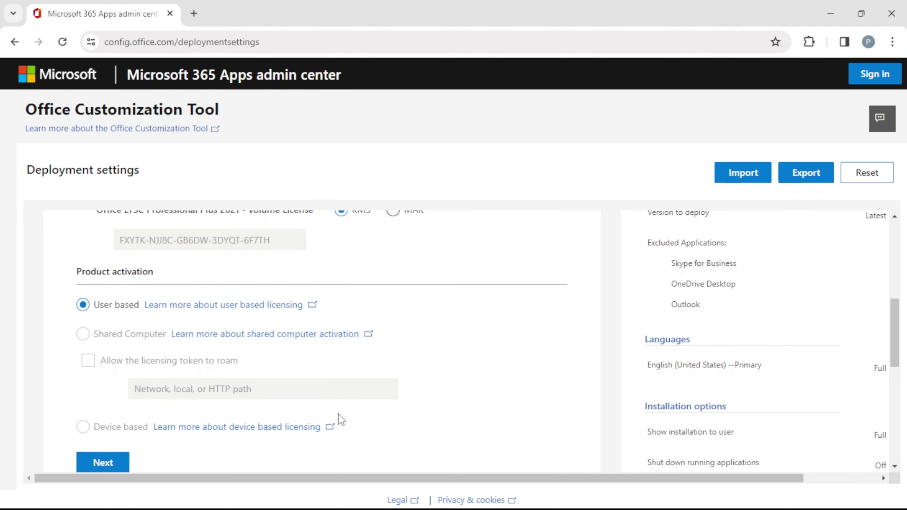
pyautogui.click(103, 396)
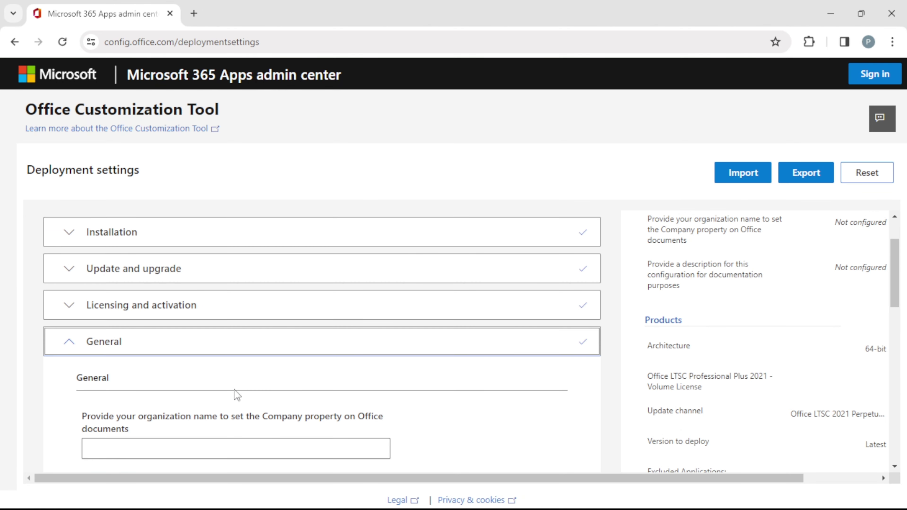
pyautogui.scroll(-5, 308, 386)
pyautogui.scroll(-2, 309, 380)
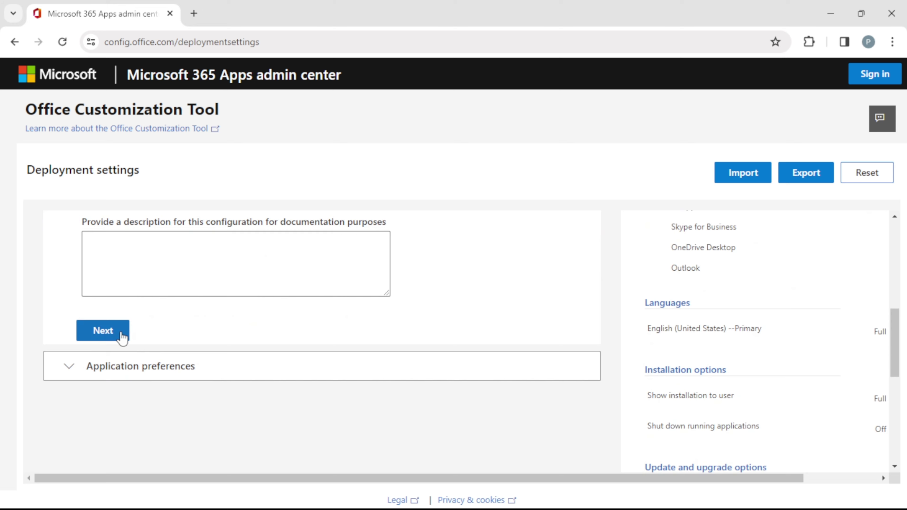
pyautogui.click(126, 331)
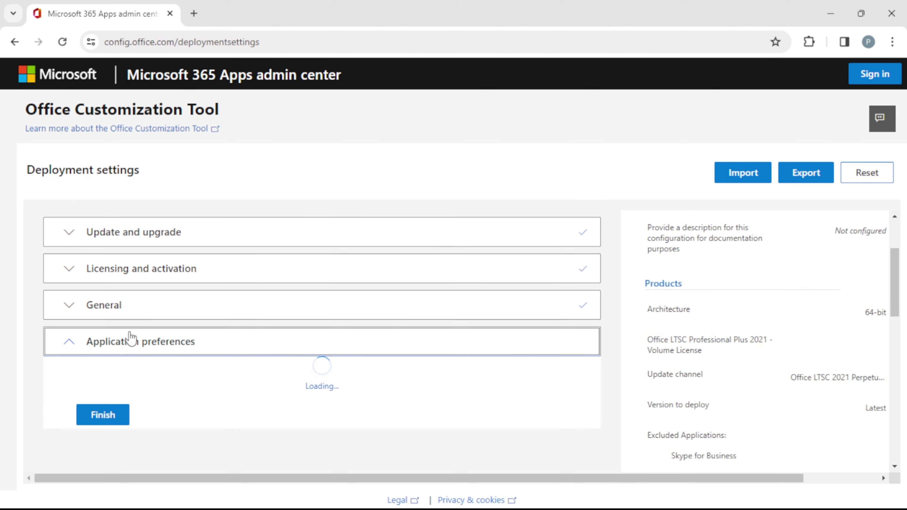
# Look through the application preferences, leave them at their defaults, and finish the deployment configuration.
pyautogui.scroll(-6, 340, 363)
pyautogui.scroll(-15, 343, 368)
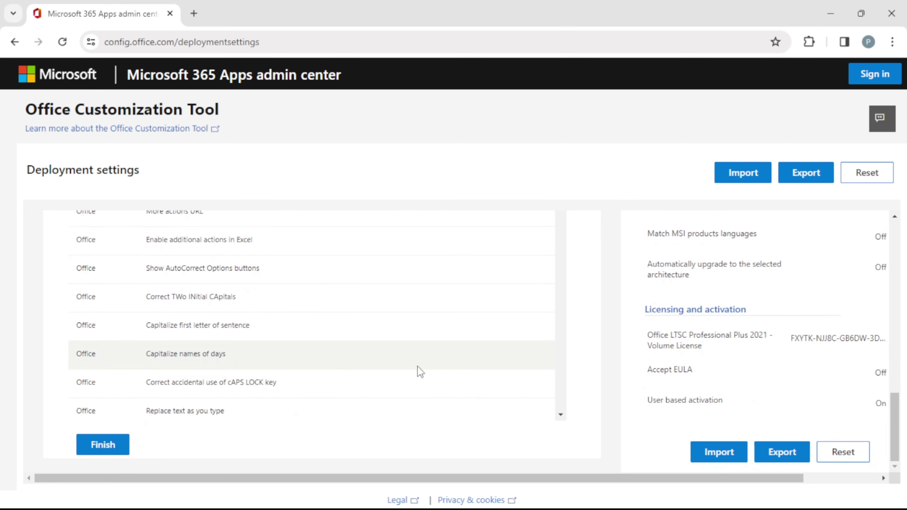
pyautogui.click(108, 451)
# Export the configuration with Office Open XML formats as default, accept the license terms, and keep the file name Configuration.
pyautogui.click(794, 176)
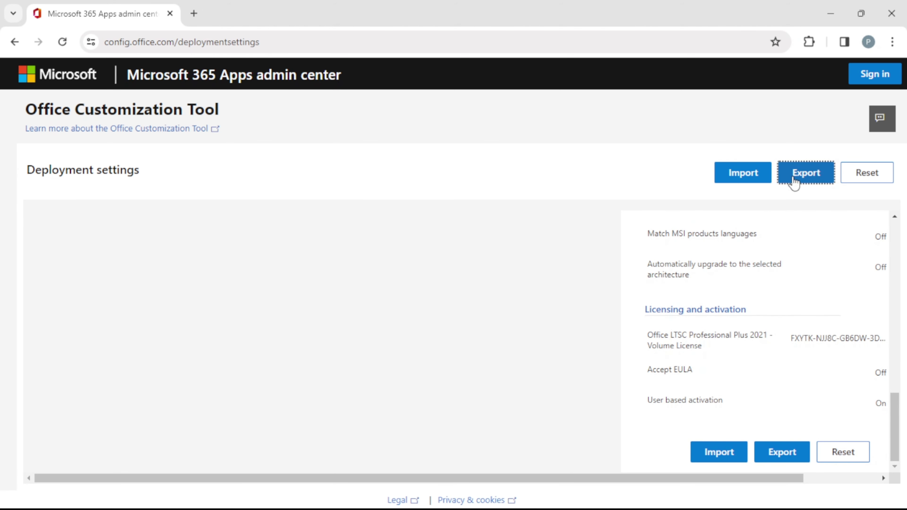
pyautogui.click(256, 287)
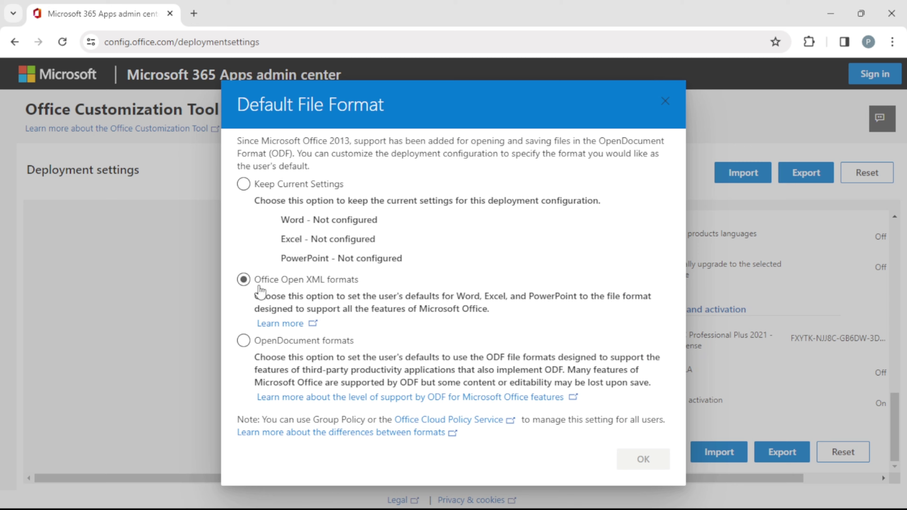
pyautogui.click(629, 458)
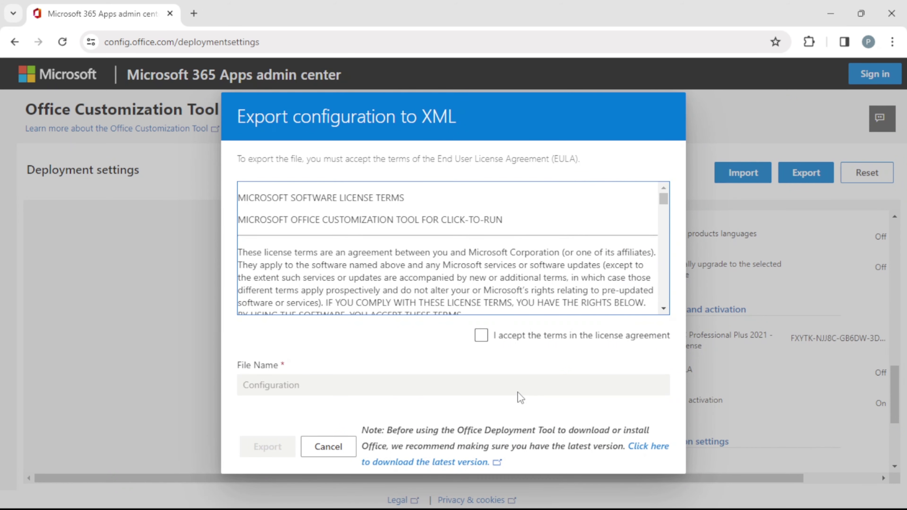
pyautogui.click(481, 337)
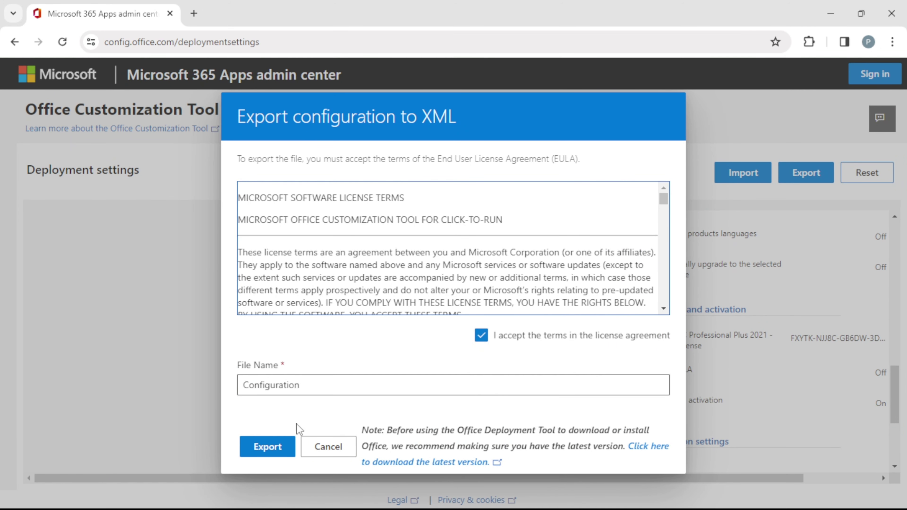
pyautogui.click(268, 446)
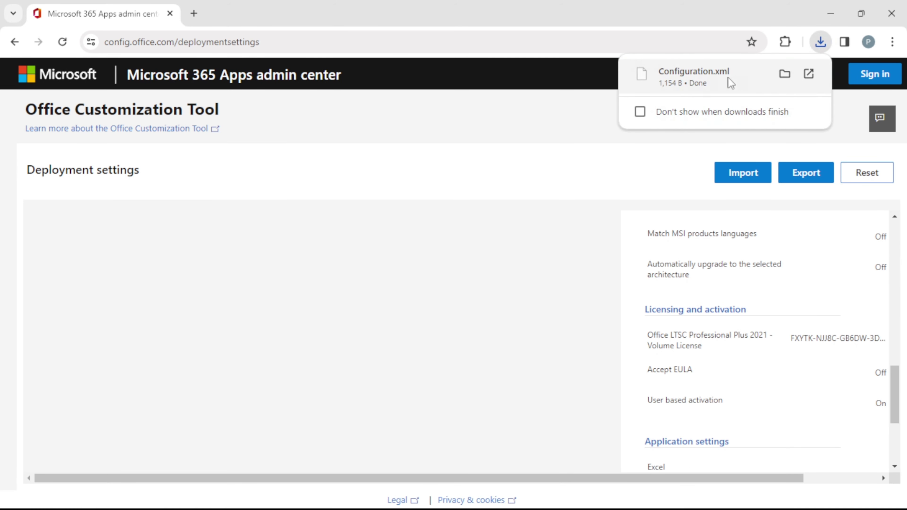
# Copy Configuration.xml from the Downloads folder into the MS Office folder on the desktop, and put the folder window away.
pyautogui.click(785, 74)
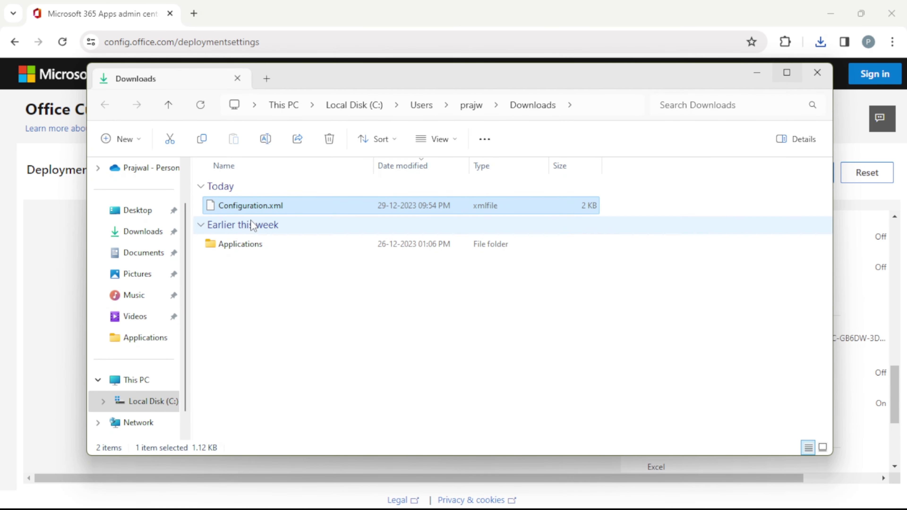
pyautogui.rightClick(266, 207)
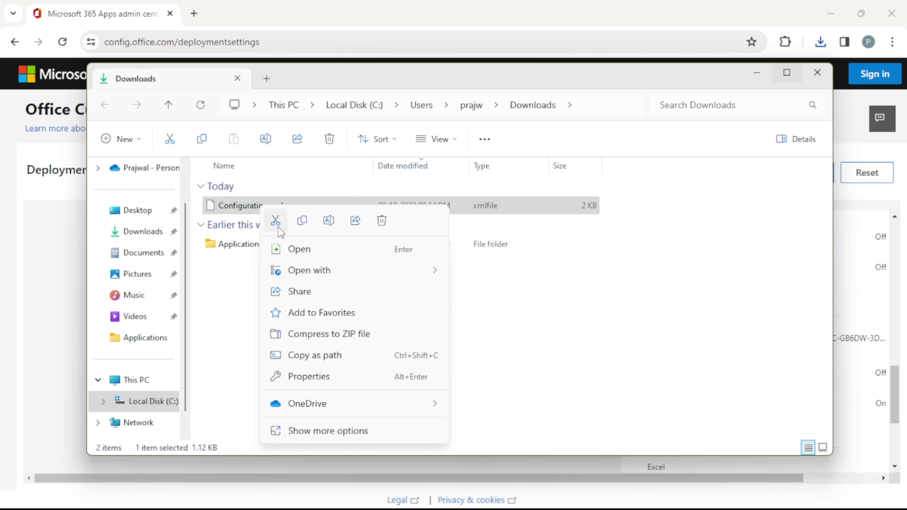
pyautogui.click(303, 221)
pyautogui.click(817, 73)
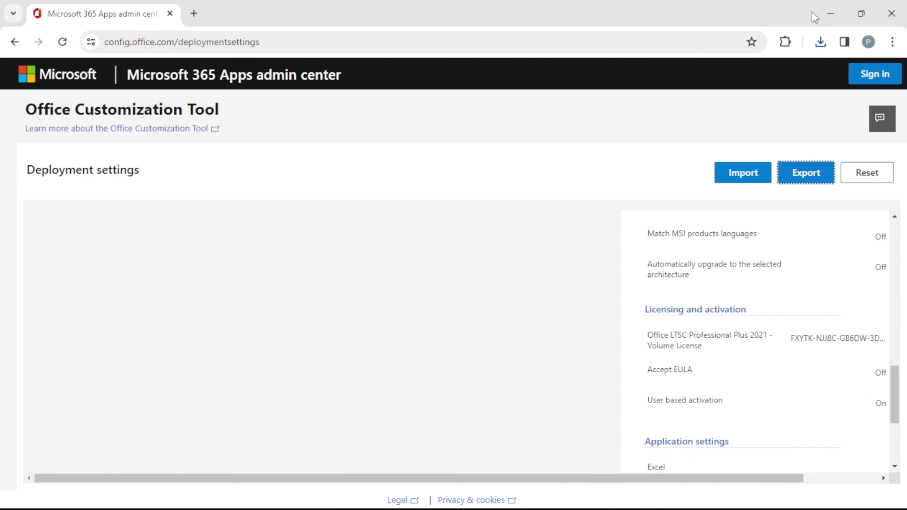
pyautogui.click(830, 15)
pyautogui.doubleClick(25, 162)
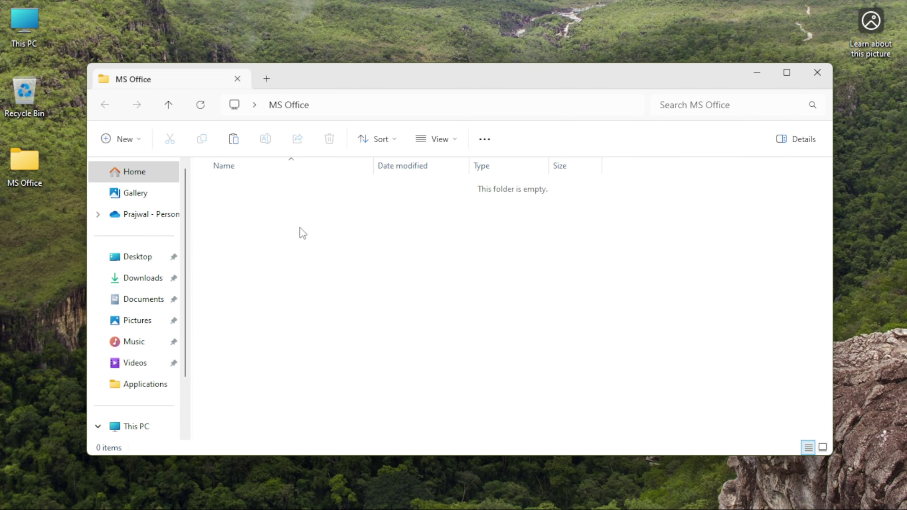
pyautogui.rightClick(302, 234)
pyautogui.click(314, 241)
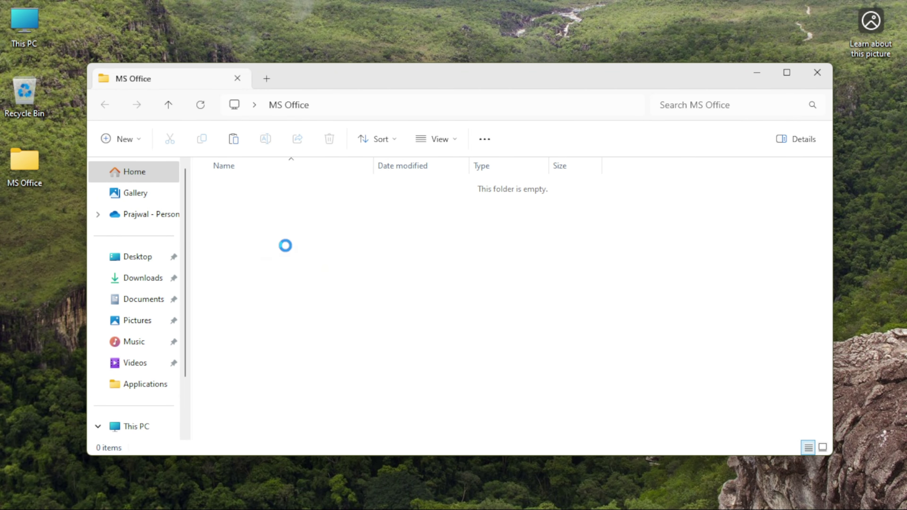
pyautogui.click(267, 247)
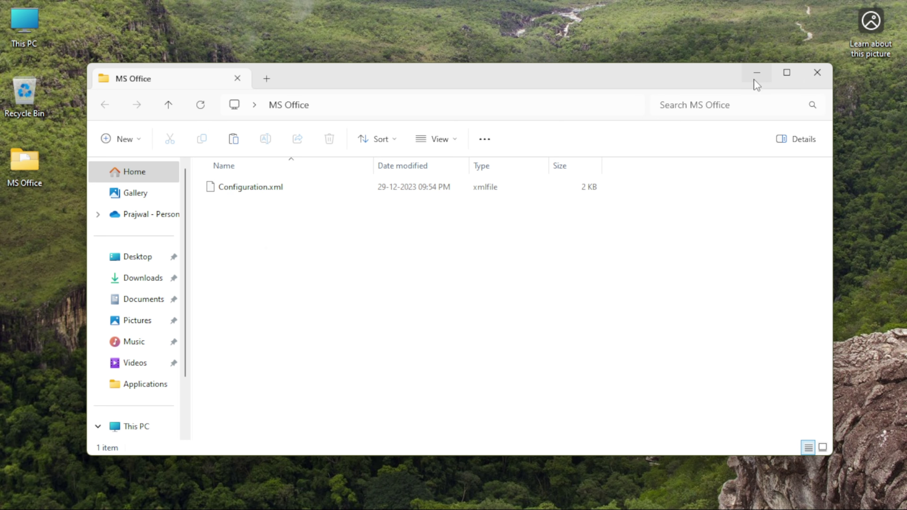
pyautogui.click(757, 73)
# Switch back to Chrome and search Google for "office deployment tool" in a new tab.
pyautogui.click(587, 504)
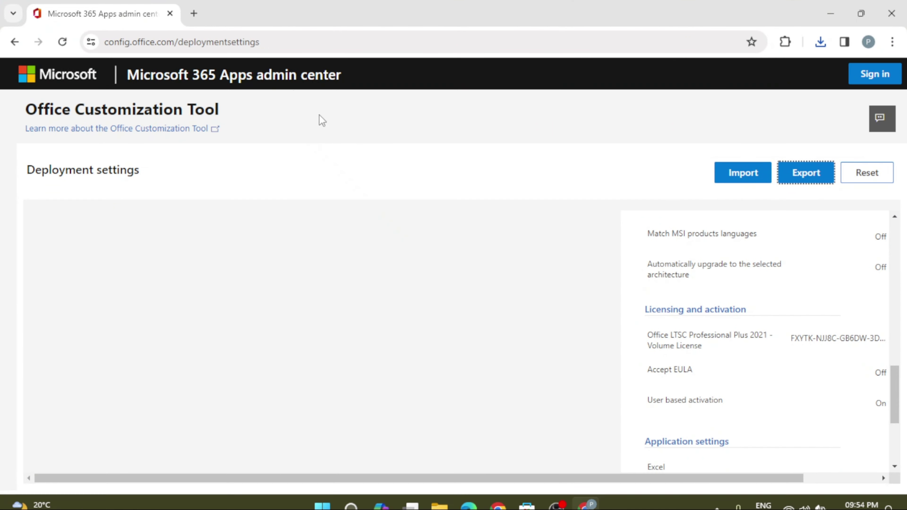
pyautogui.click(194, 13)
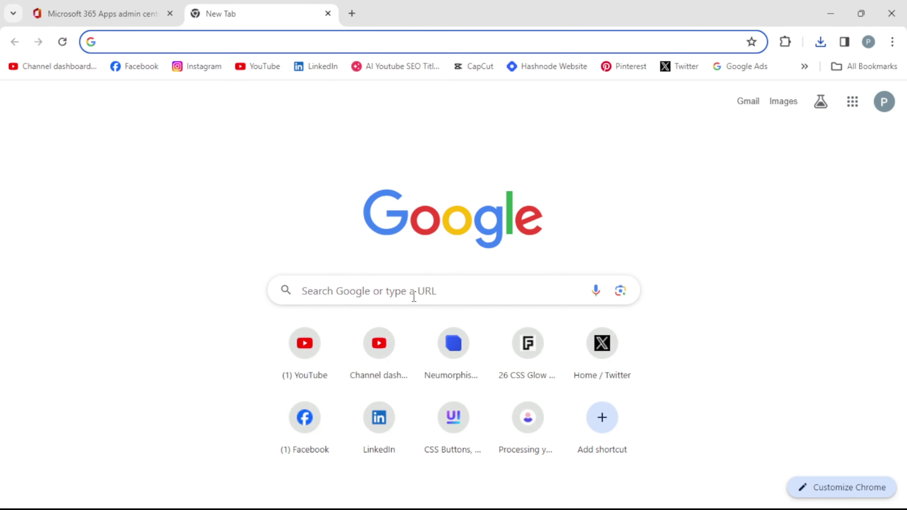
pyautogui.click(414, 297)
pyautogui.write('off')
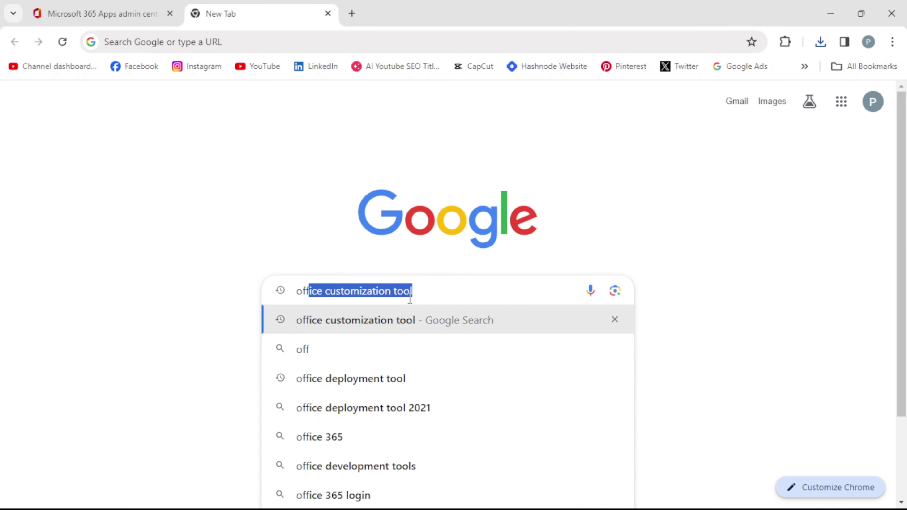
pyautogui.press('Down')
pyautogui.press('Down')
pyautogui.press('Return')
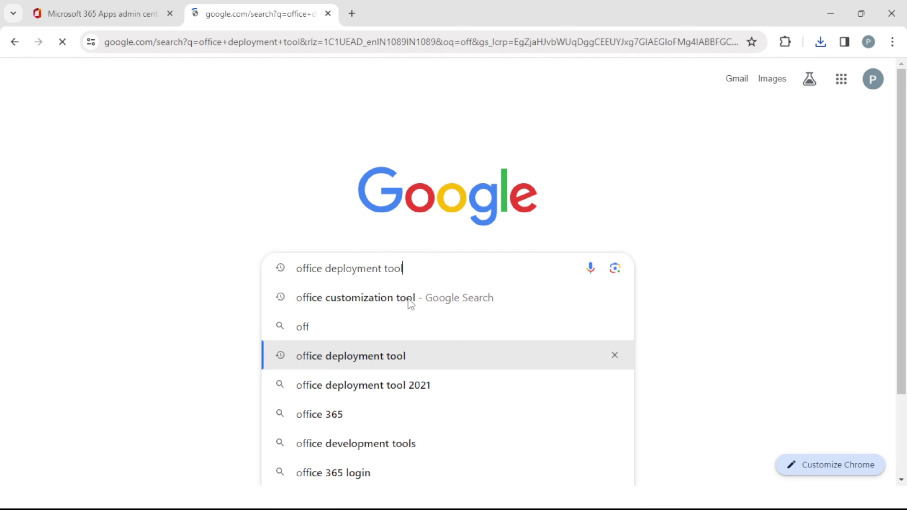
# Open Microsoft's official Office Deployment Tool download page and download the English version.
pyautogui.scroll(-2, 457, 304)
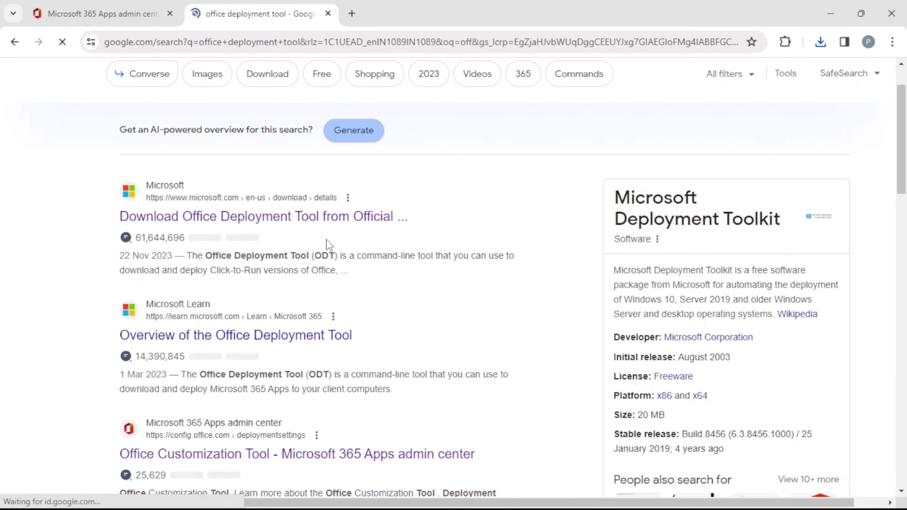
pyautogui.scroll(-4, 375, 262)
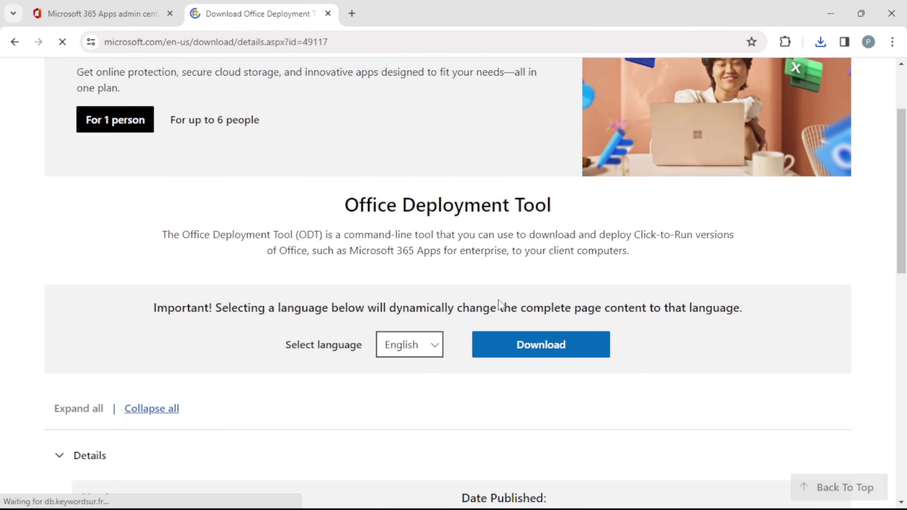
pyautogui.click(584, 334)
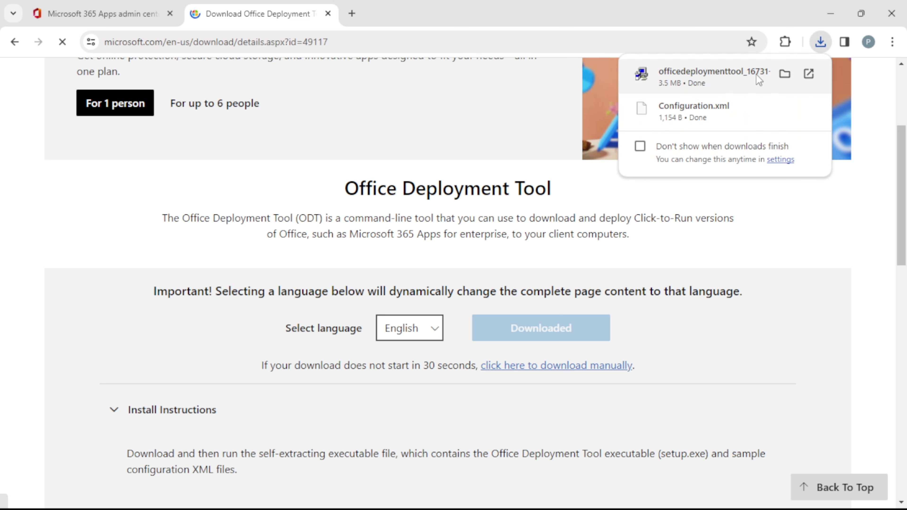
# Run the downloaded Office Deployment Tool file, accept the Microsoft Software License Terms, and continue.
pyautogui.click(756, 76)
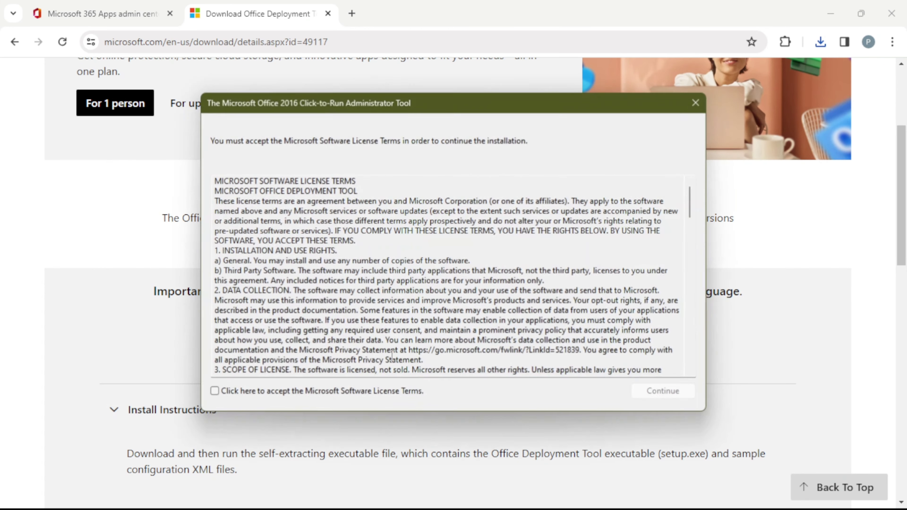
pyautogui.click(214, 393)
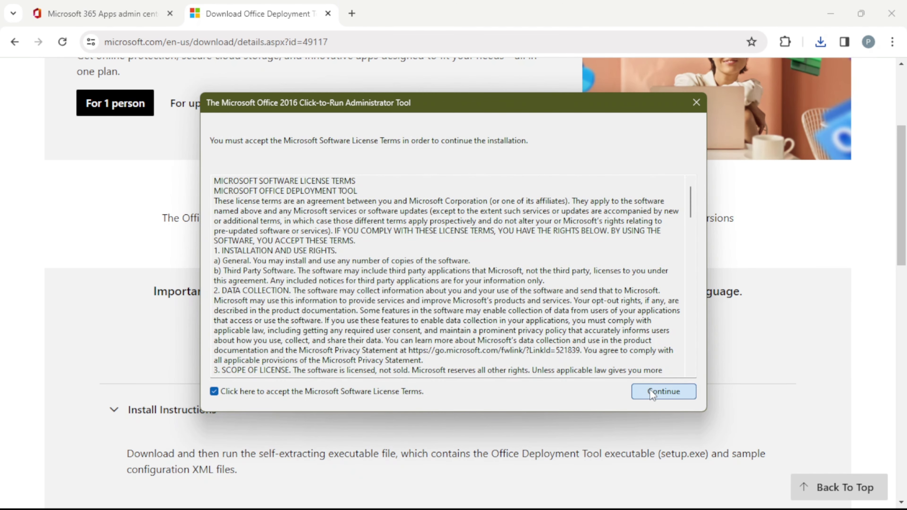
pyautogui.click(664, 392)
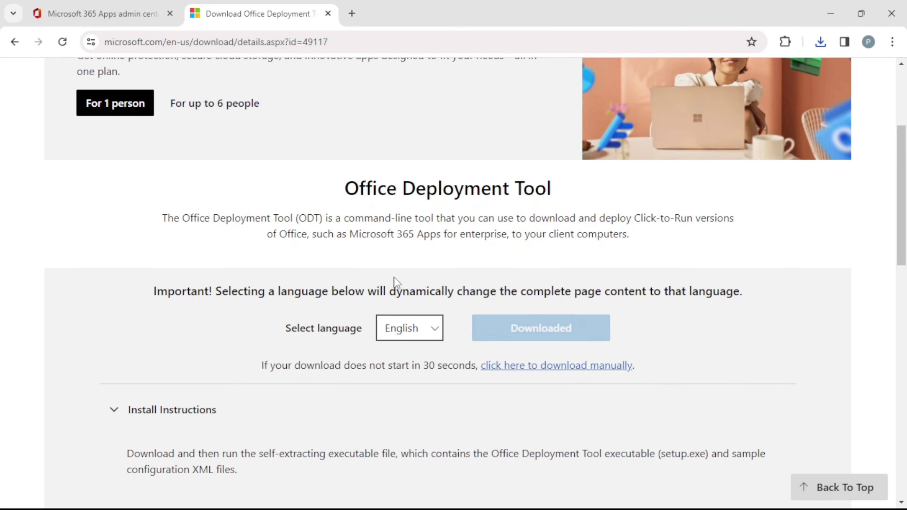
# Create a new folder named "office" on the Desktop and extract the deployment tool files into it.
pyautogui.scroll(-1, 432, 286)
pyautogui.scroll(1, 432, 285)
pyautogui.click(365, 264)
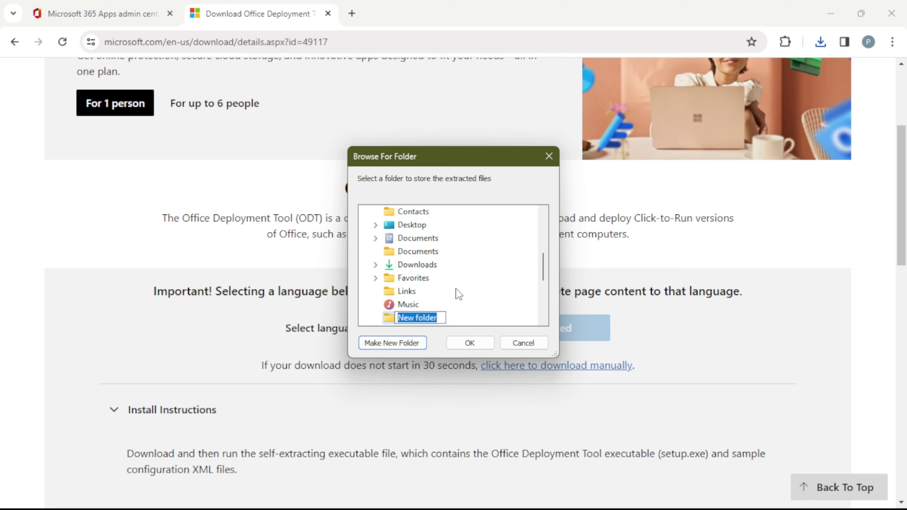
pyautogui.scroll(1, 435, 307)
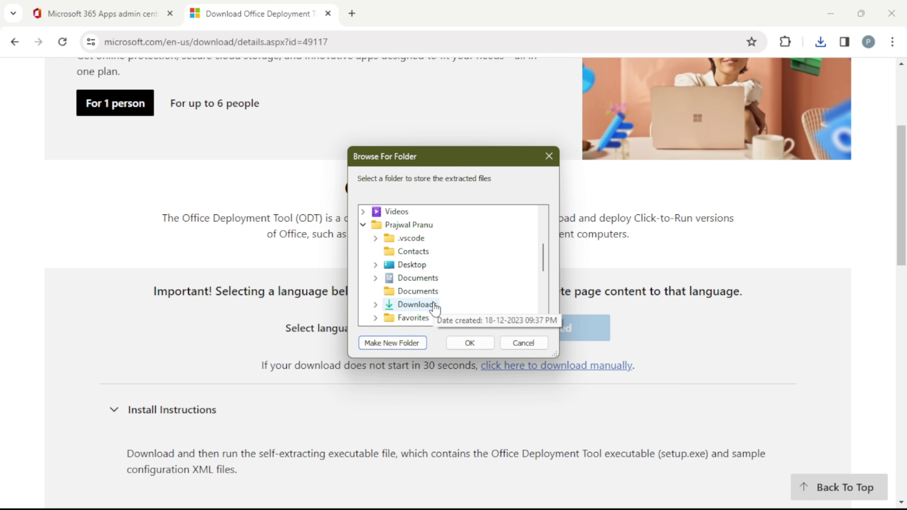
pyautogui.click(376, 264)
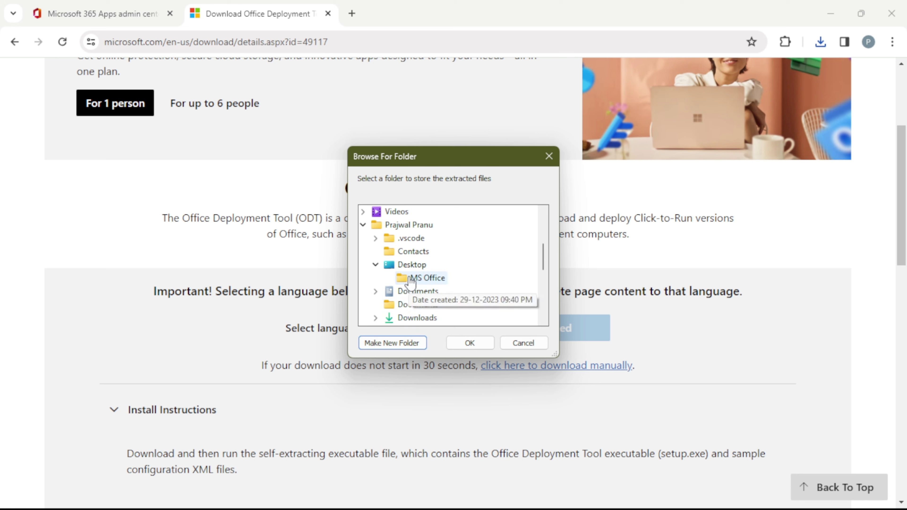
pyautogui.click(412, 265)
pyautogui.click(390, 338)
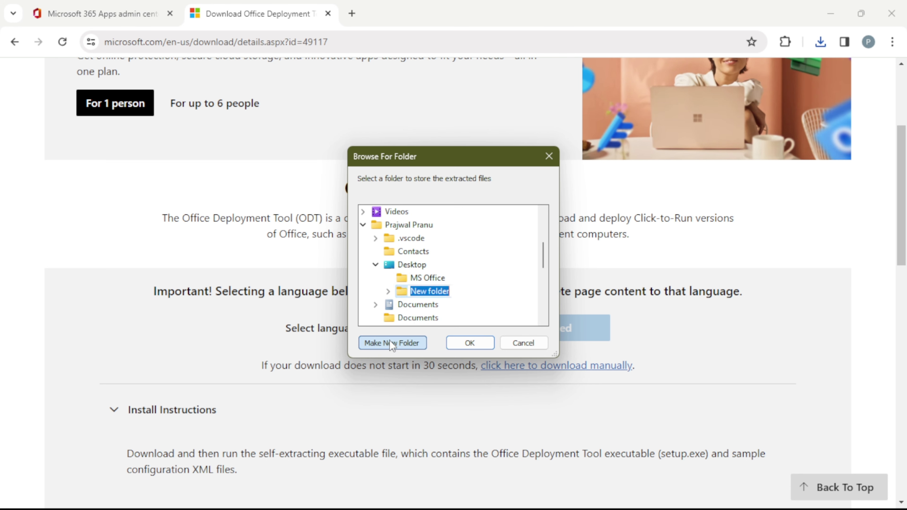
pyautogui.write('office')
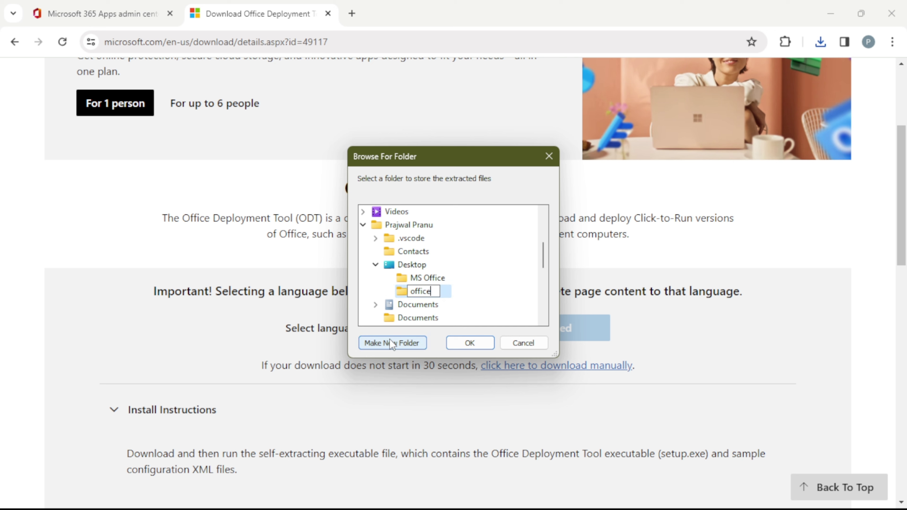
pyautogui.press('Escape')
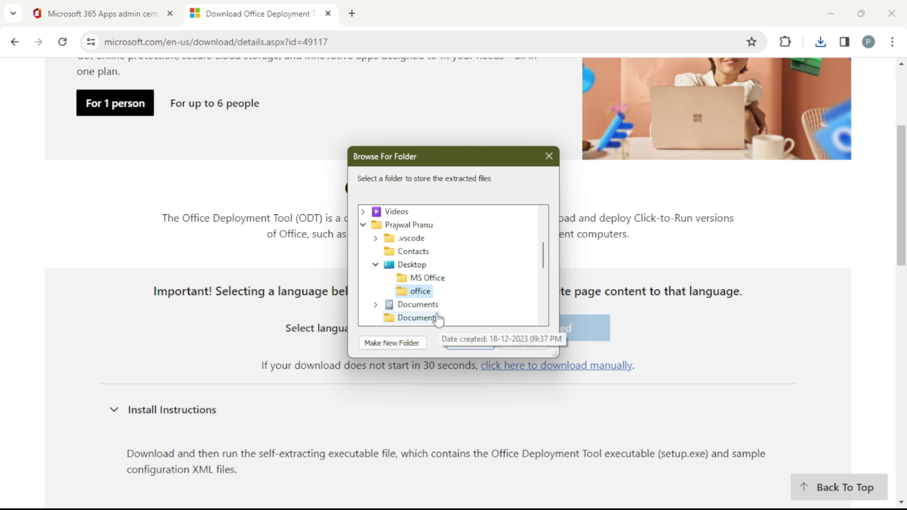
pyautogui.click(470, 343)
pyautogui.click(537, 301)
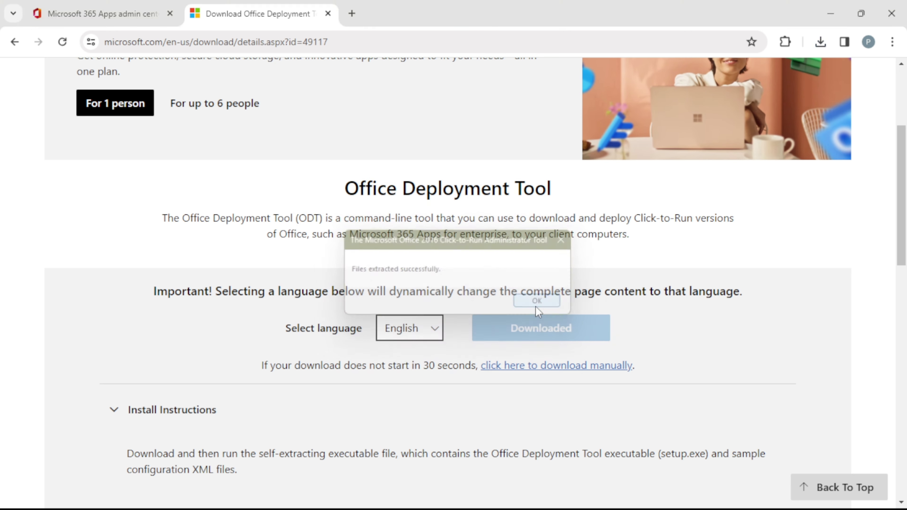
# Copy the setup application from the desktop's office folder into the MS Office folder, and close the office folder window.
pyautogui.click(831, 14)
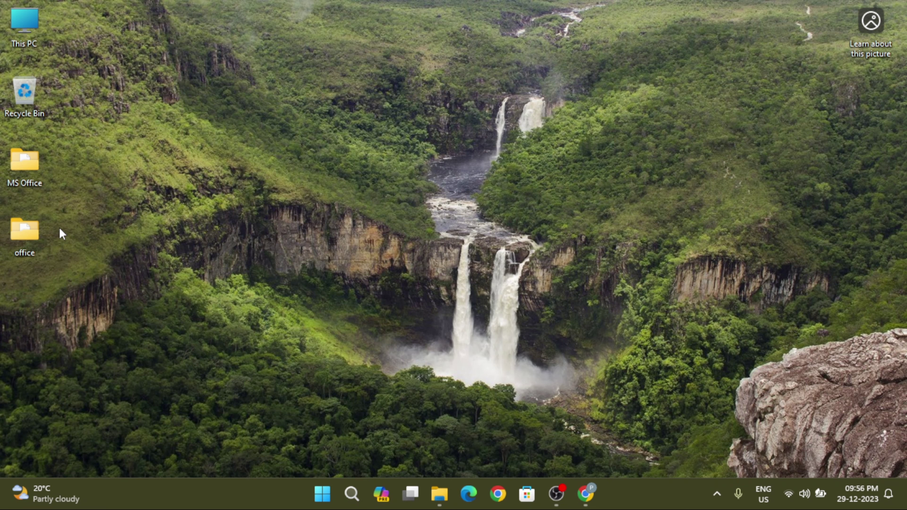
pyautogui.doubleClick(21, 224)
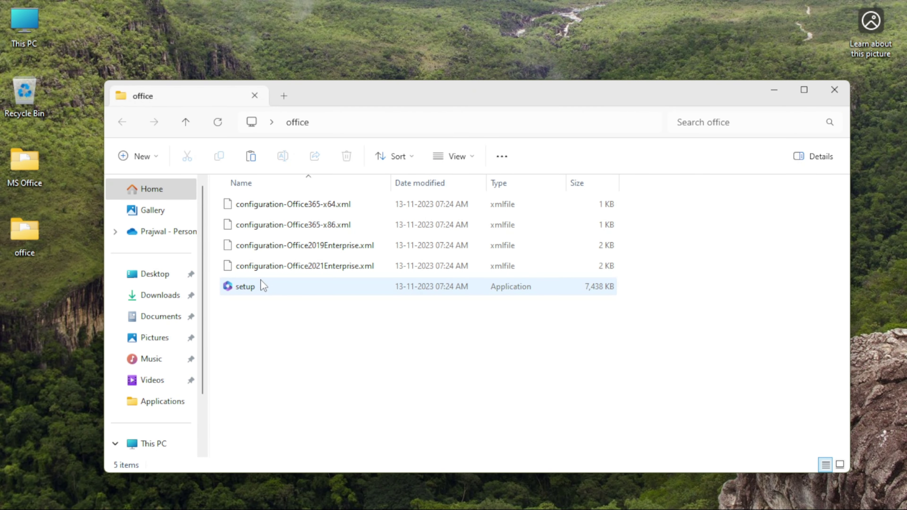
pyautogui.click(260, 287)
pyautogui.click(219, 159)
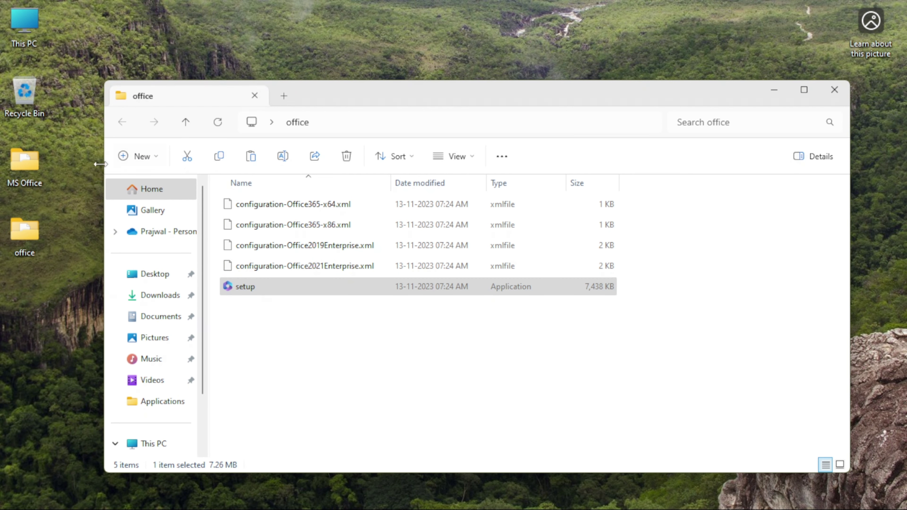
pyautogui.doubleClick(25, 164)
pyautogui.rightClick(276, 219)
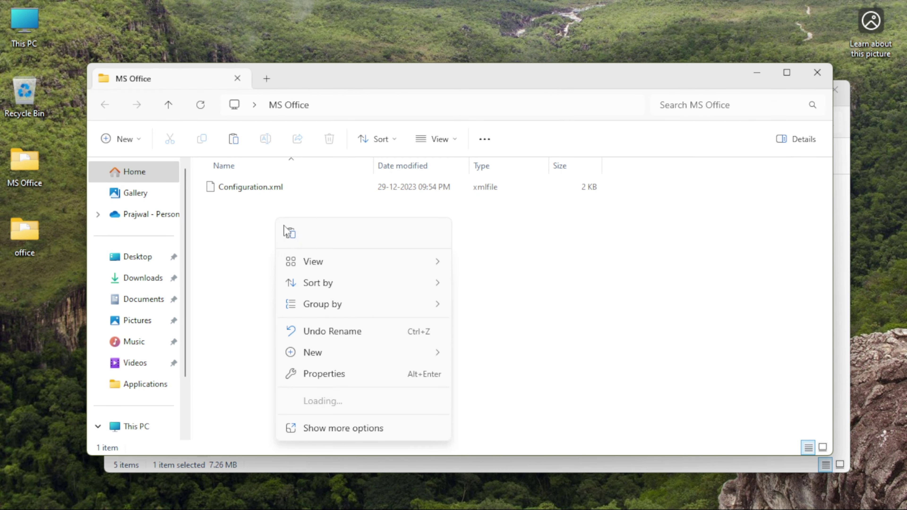
pyautogui.click(290, 236)
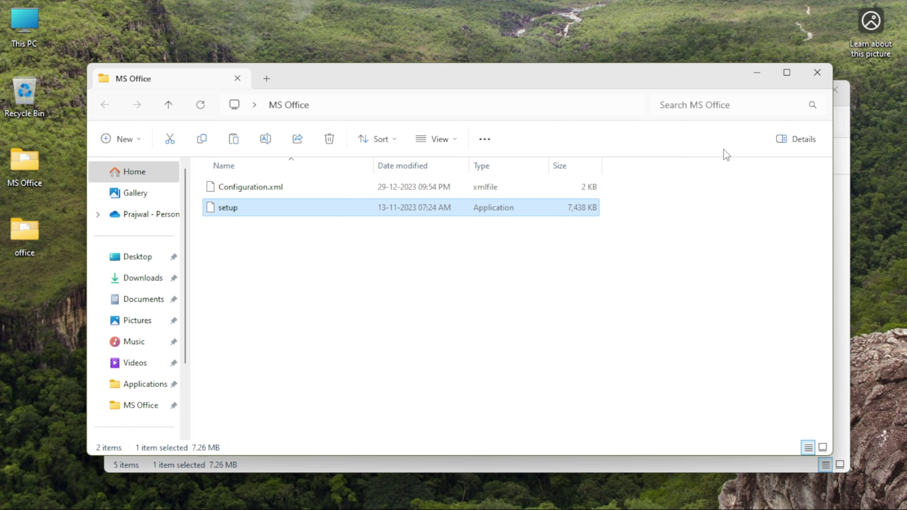
pyautogui.click(727, 188)
pyautogui.click(842, 234)
pyautogui.click(835, 90)
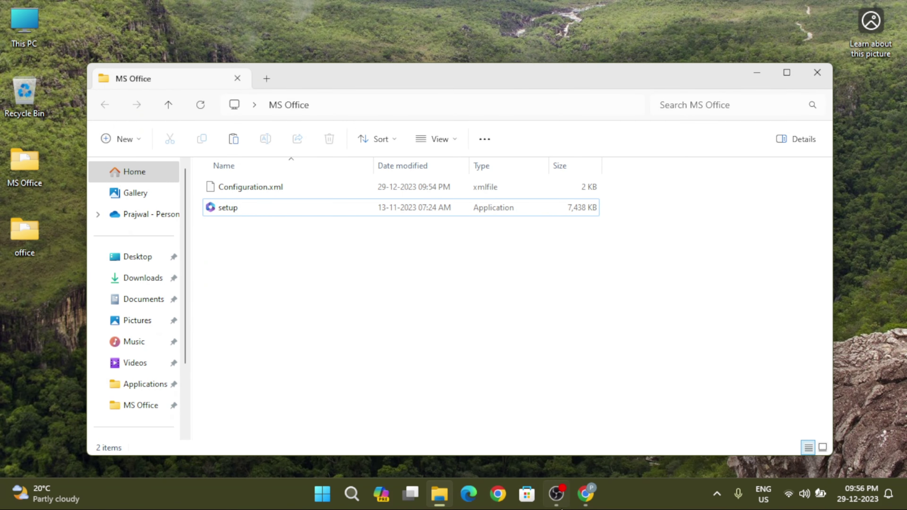
# Switch to Chrome and search the web for "office deployment tool" in a new tab.
pyautogui.click(586, 492)
pyautogui.click(351, 13)
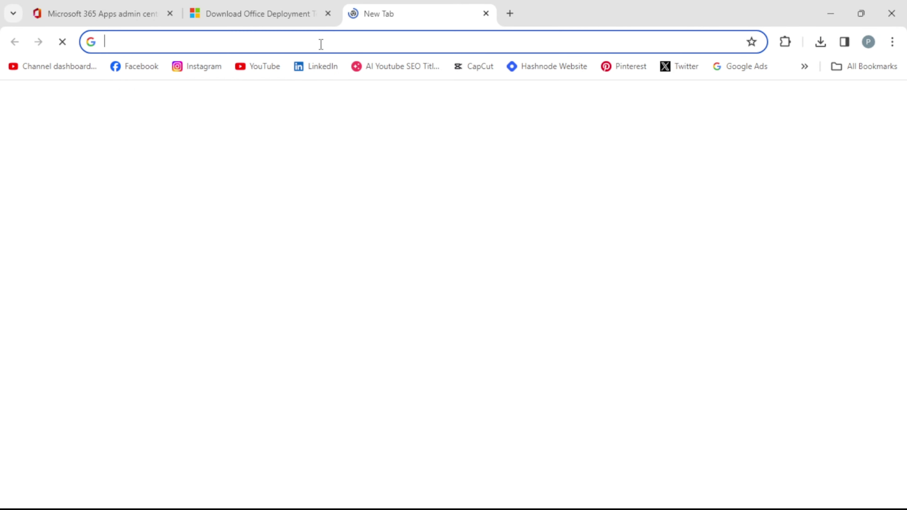
pyautogui.write('office deployment tool')
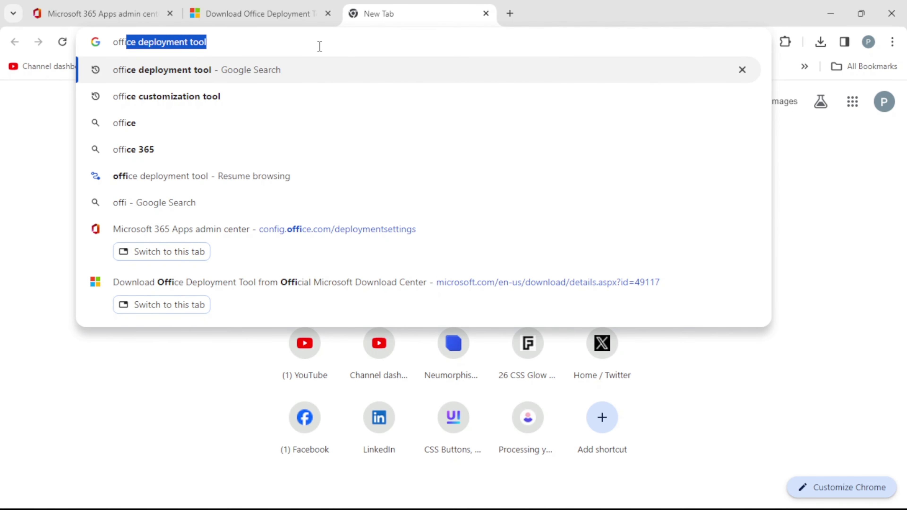
pyautogui.press('Return')
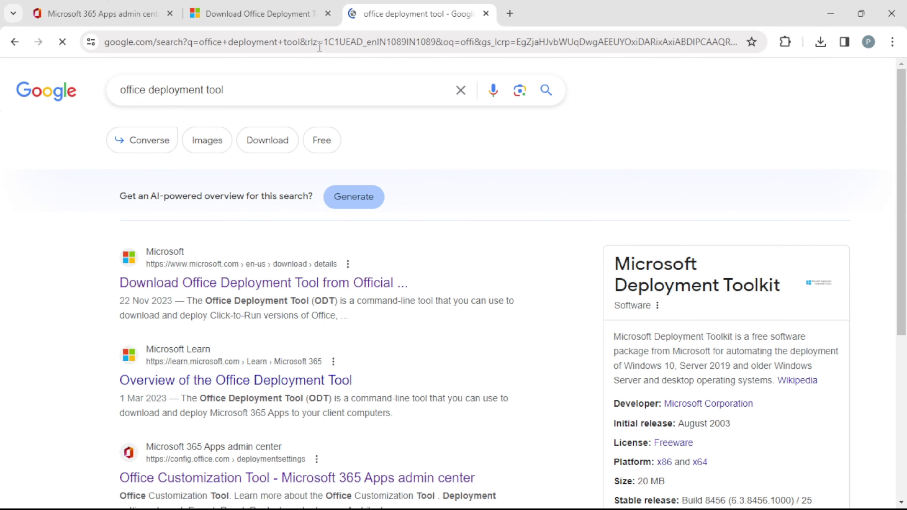
# Change the web search to the suggested query "deploy office ltsc 2021".
pyautogui.click(254, 87)
pyautogui.press('BackSpace')
pyautogui.press('BackSpace')
pyautogui.press('BackSpace')
pyautogui.press('BackSpace')
pyautogui.press('BackSpace')
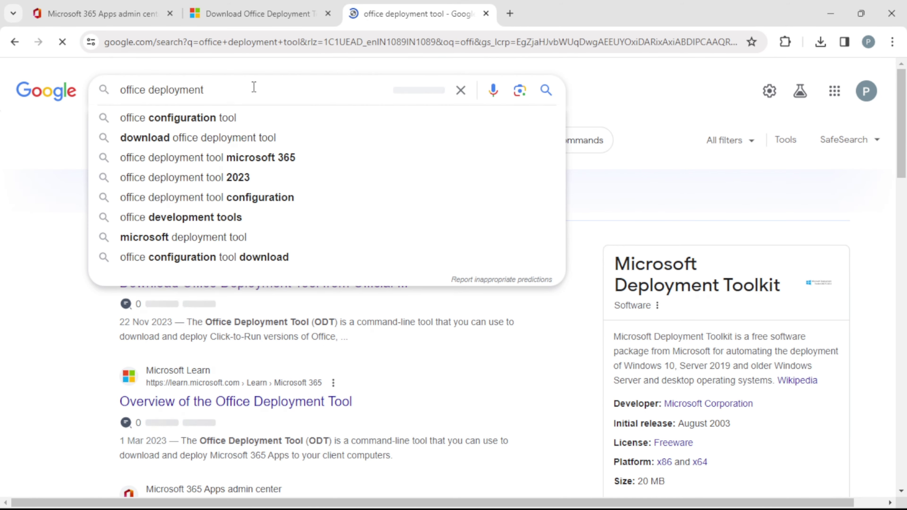
pyautogui.write('lts')
pyautogui.press('Down')
pyautogui.press('Return')
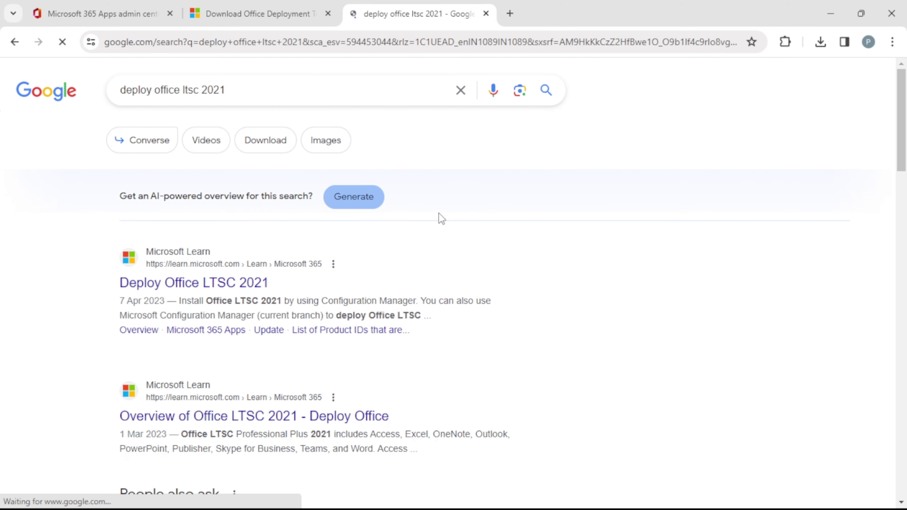
# Open the Microsoft Learn article "Deploy Office LTSC 2021" at the section on installing with the Office Deployment Tool.
pyautogui.scroll(-2, 263, 217)
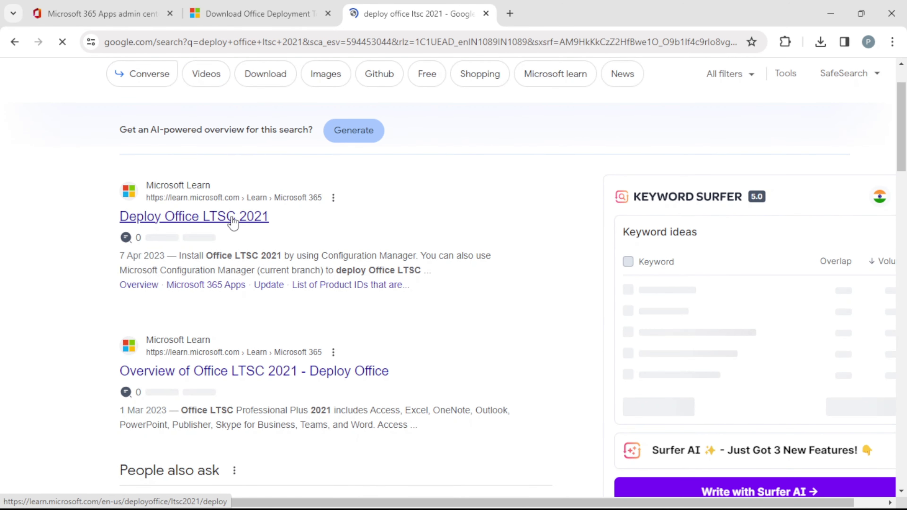
pyautogui.click(247, 218)
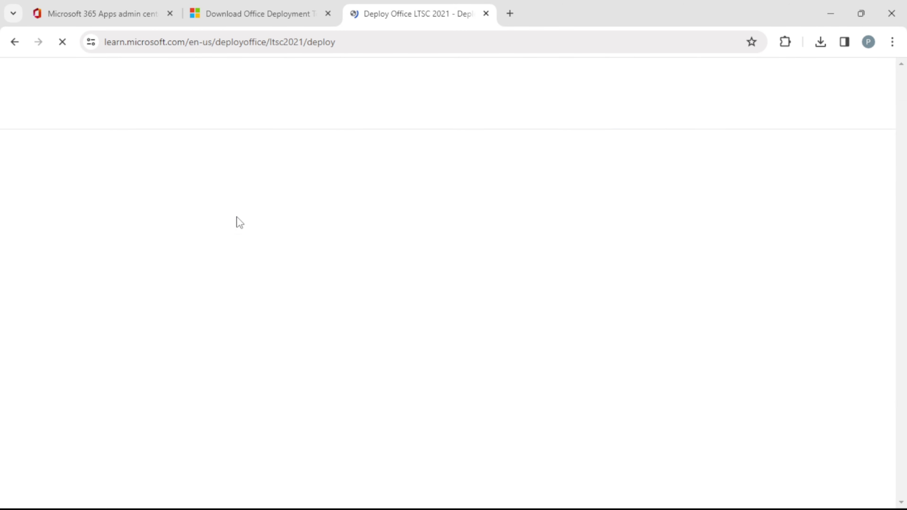
pyautogui.scroll(-6, 356, 255)
pyautogui.scroll(-20, 356, 255)
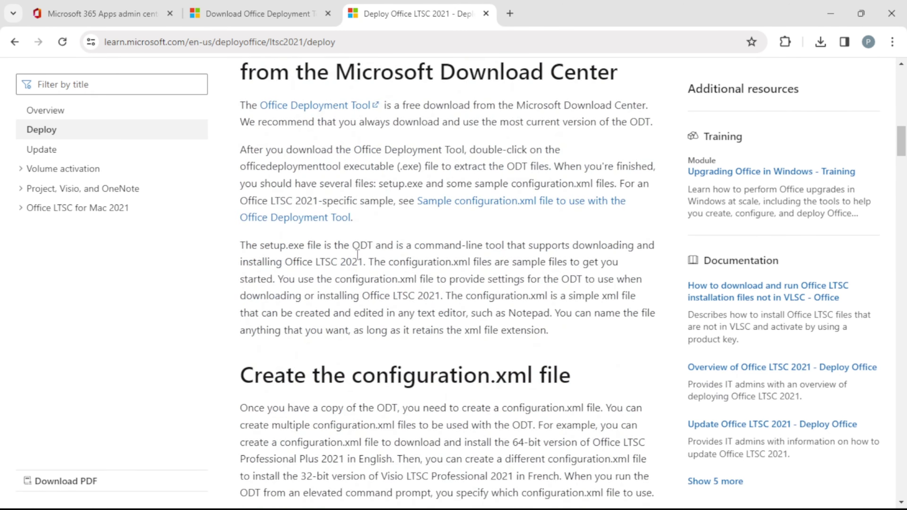
pyautogui.scroll(-20, 359, 260)
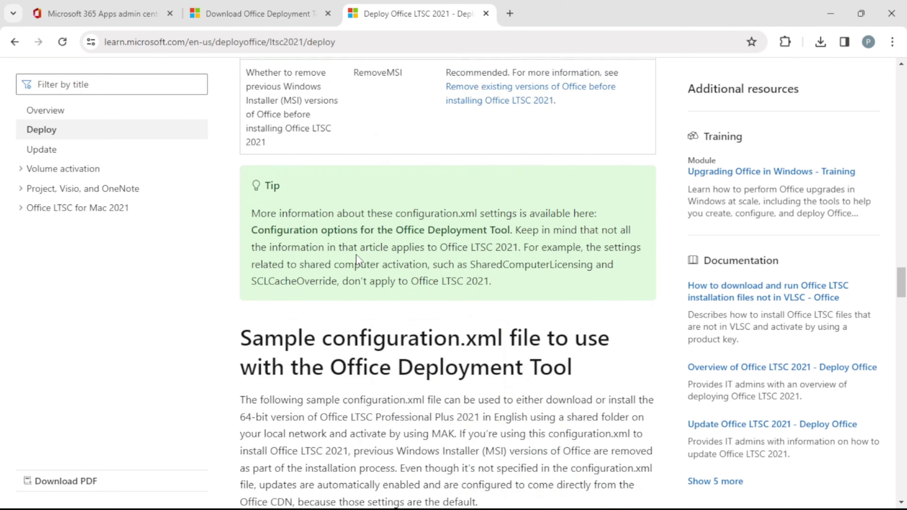
pyautogui.scroll(-20, 357, 254)
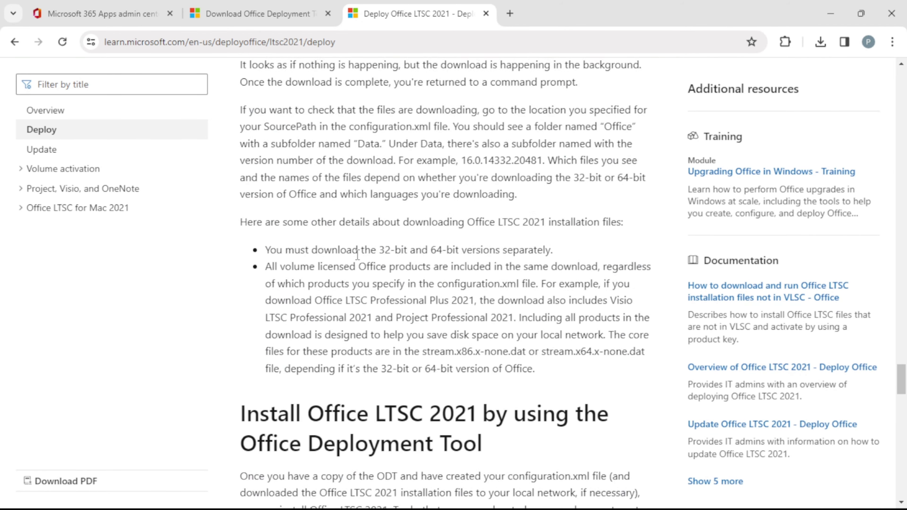
pyautogui.scroll(1, 357, 259)
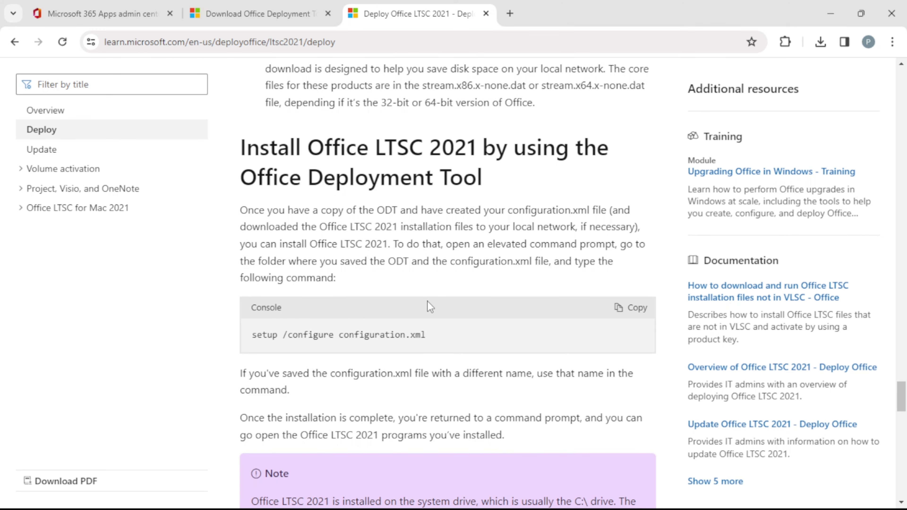
# Find Command Prompt with the search term "cmd", run it as administrator and allow the elevation.
pyautogui.press('super')
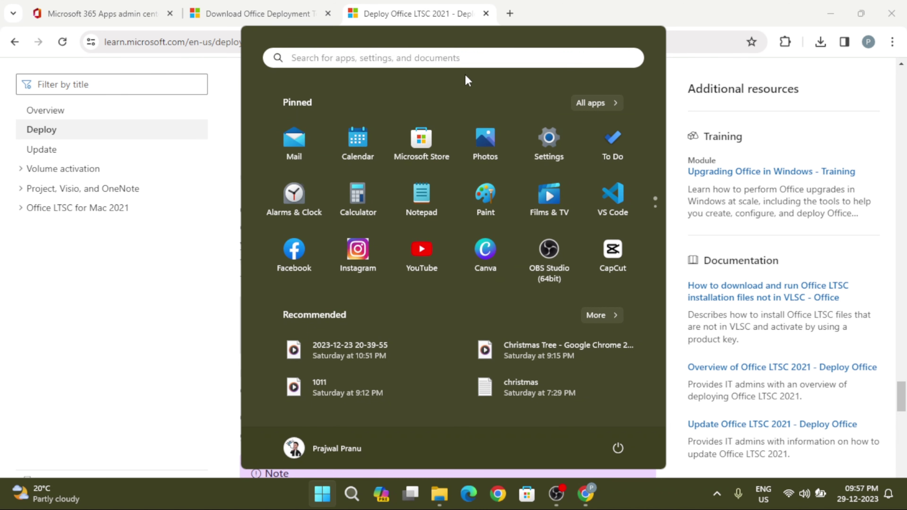
pyautogui.click(463, 64)
pyautogui.write('cmd')
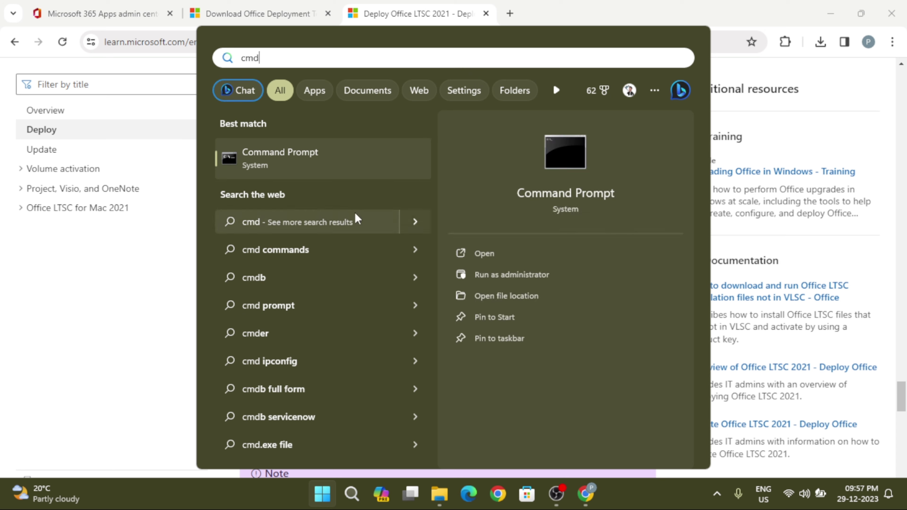
pyautogui.click(482, 276)
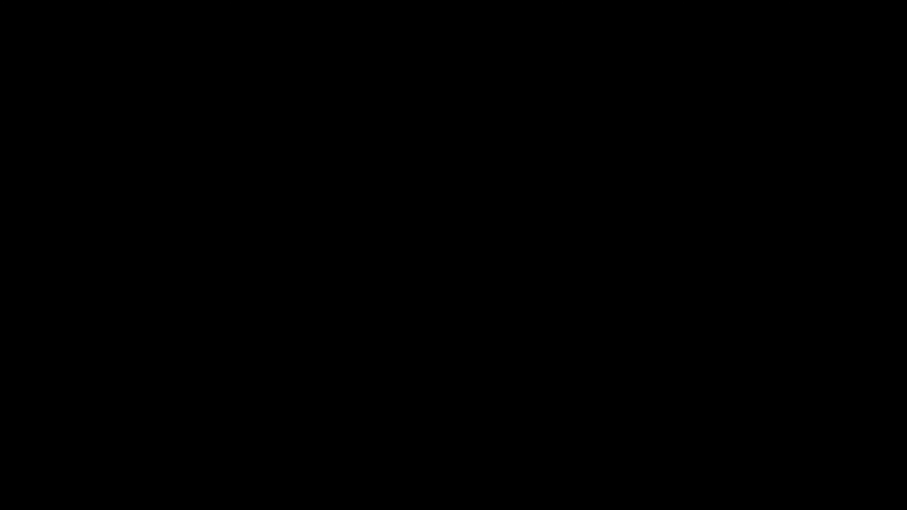
pyautogui.click(366, 271)
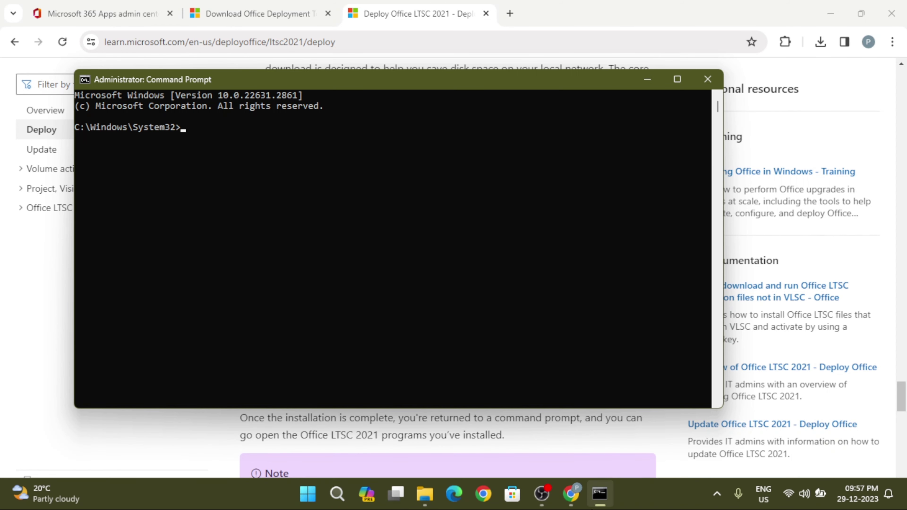
# Copy the full path of the MS Office folder in File Explorer and minimize its window.
pyautogui.moveTo(426, 499)
pyautogui.click(423, 435)
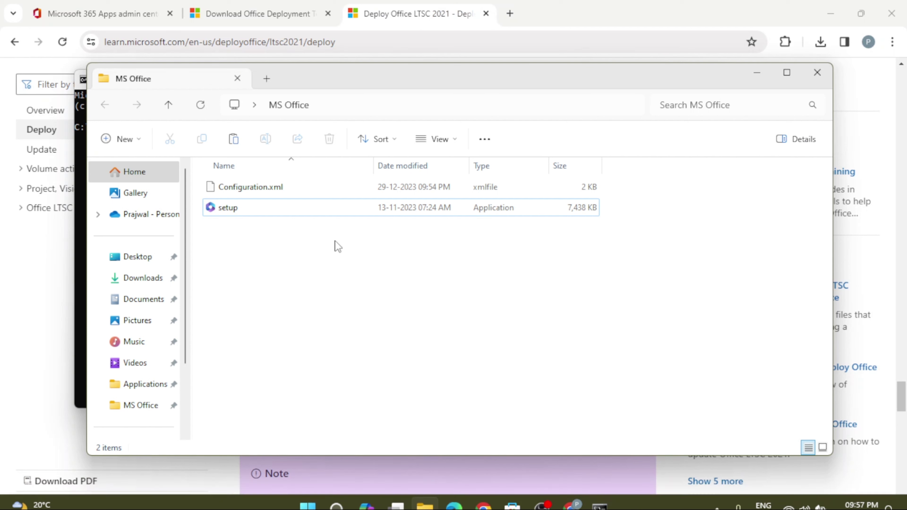
pyautogui.click(363, 109)
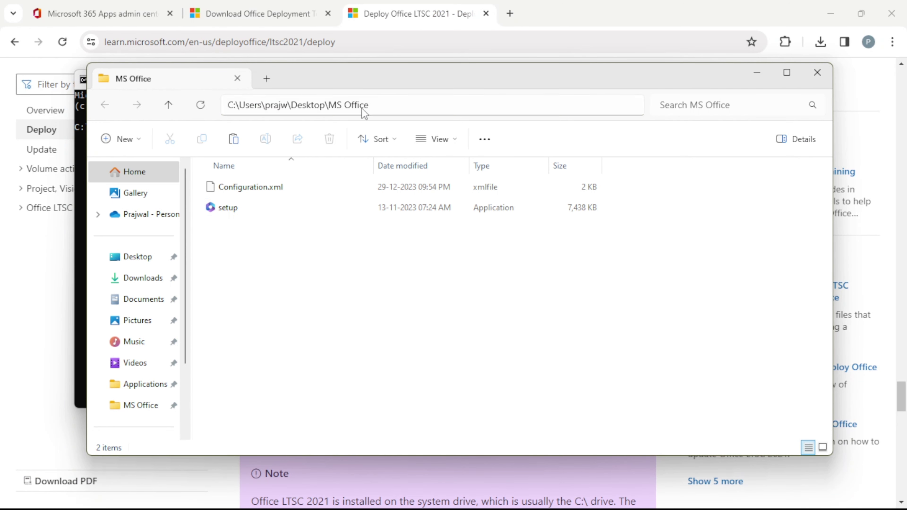
pyautogui.rightClick(379, 104)
pyautogui.click(407, 145)
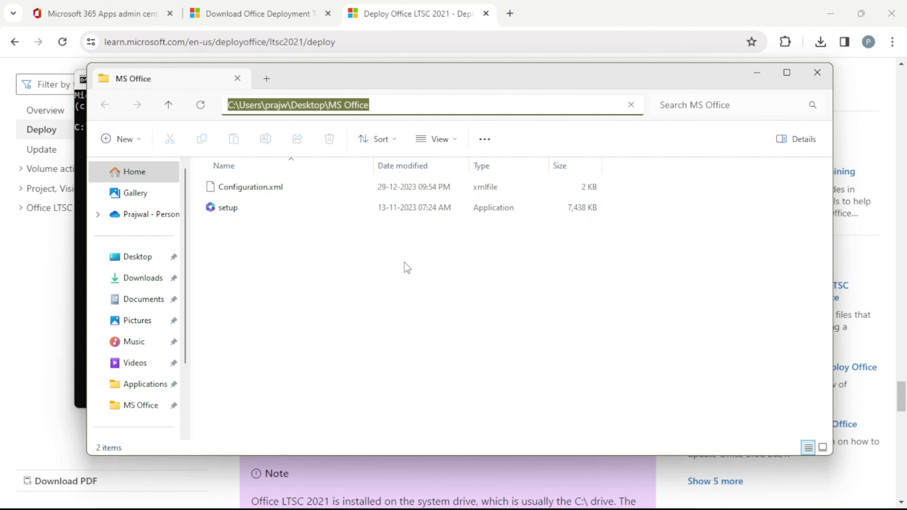
pyautogui.click(757, 73)
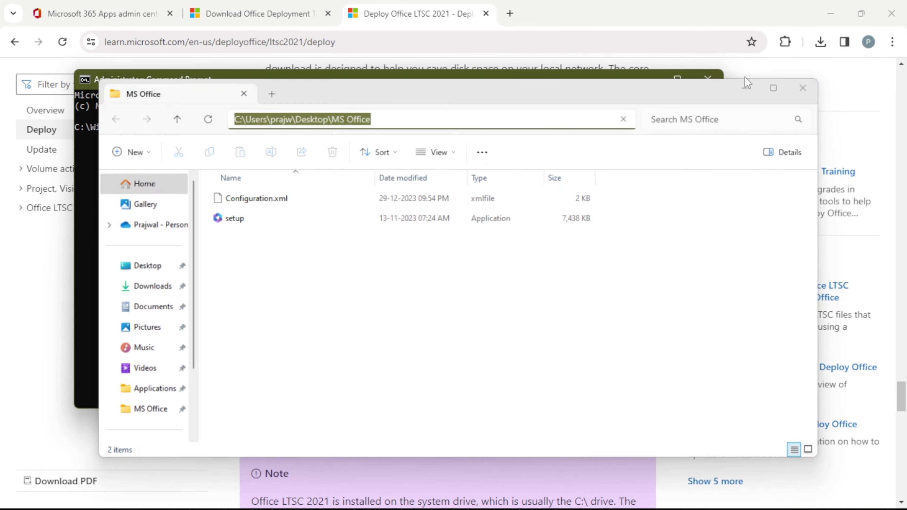
# Change the Command Prompt directory to the desktop's MS Office folder using cd and the copied path.
pyautogui.click(286, 143)
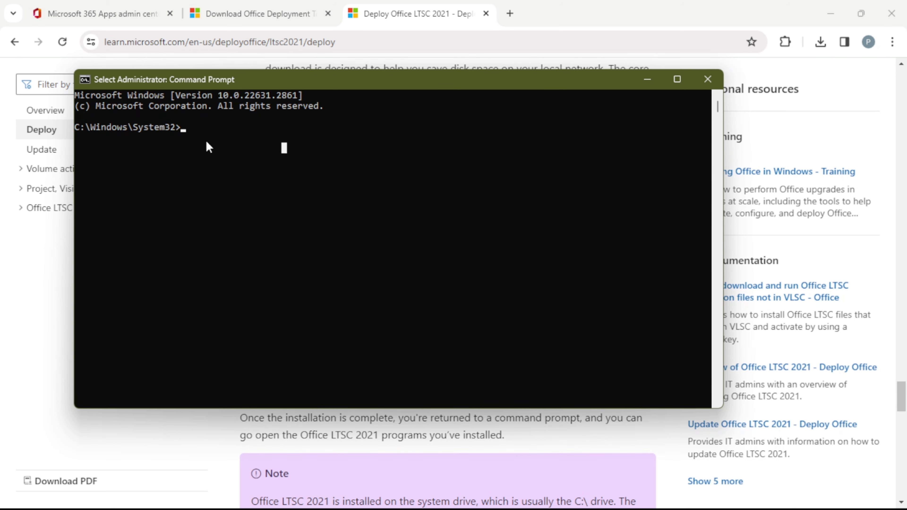
pyautogui.write('cd')
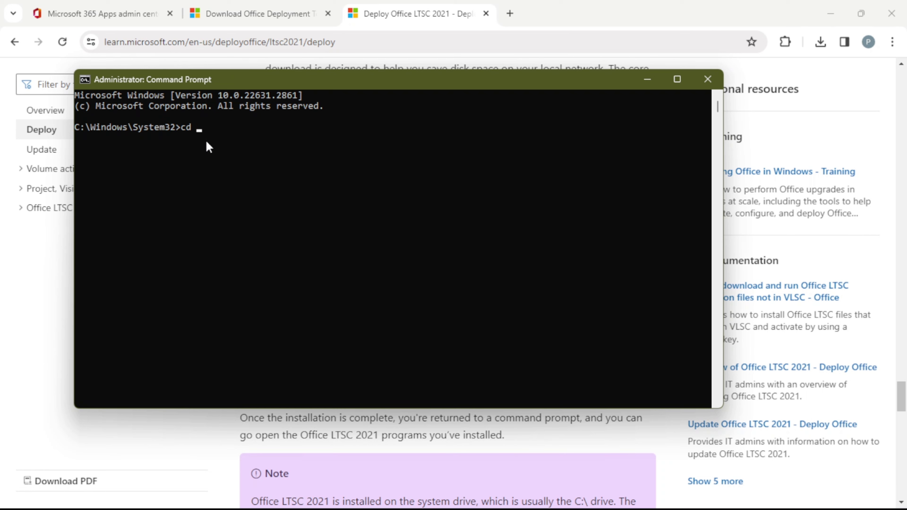
pyautogui.hotkey('ctrl', 'v')
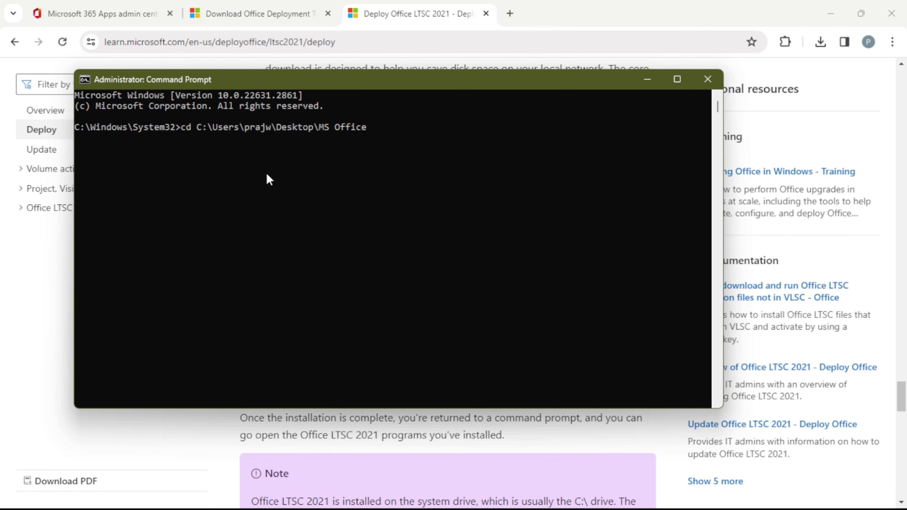
pyautogui.press('Return')
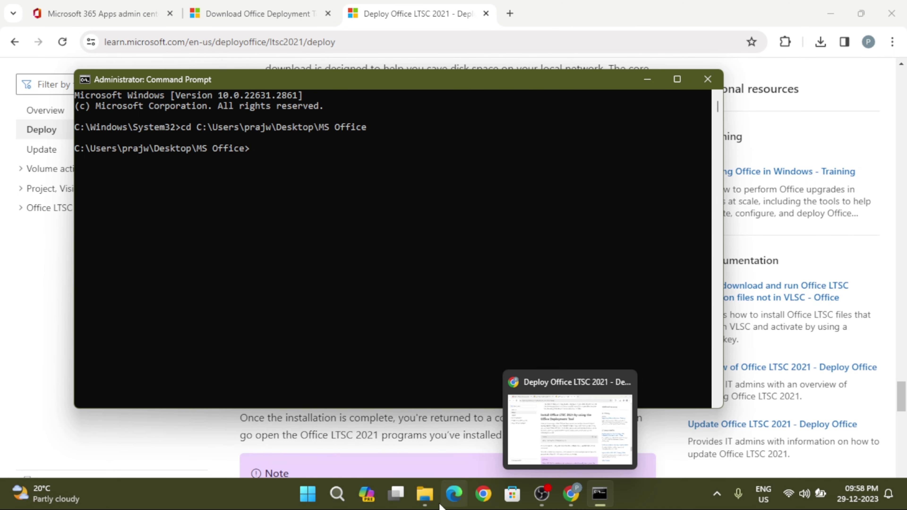
# Return to the Deploy Office LTSC 2021 article and copy the command "setup /configure configuration.xml".
pyautogui.click(426, 432)
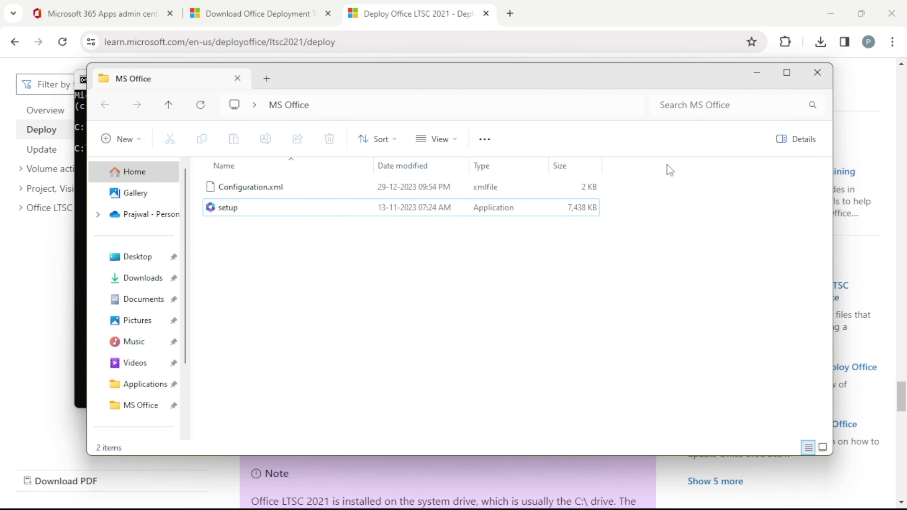
pyautogui.click(692, 25)
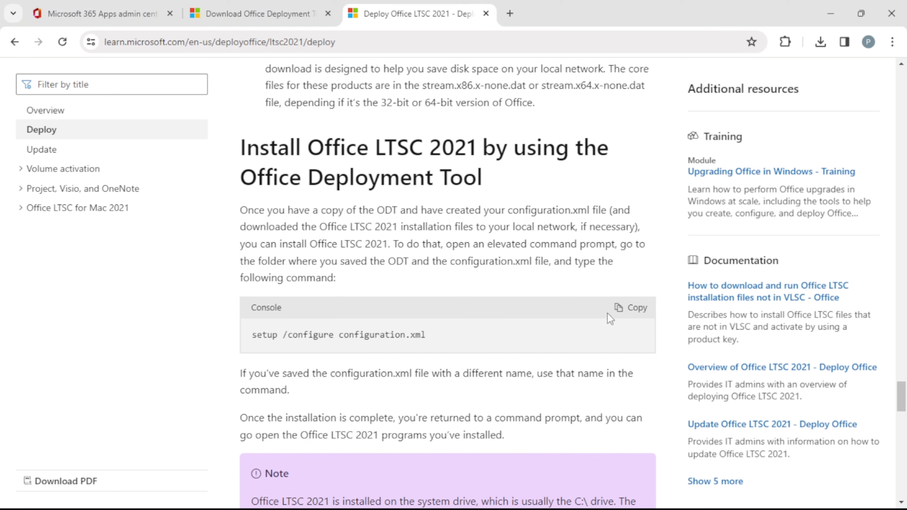
pyautogui.click(635, 308)
pyautogui.moveTo(254, 335); pyautogui.dragTo(427, 335)
pyautogui.click(630, 308)
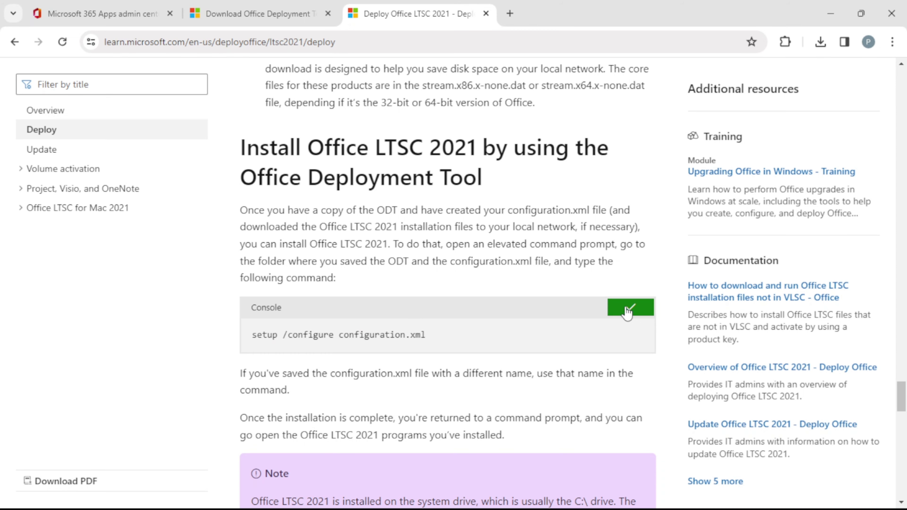
# Minimize the browser and MS Office folder windows, and run "setup /configure configuration.xml" in Command Prompt.
pyautogui.click(830, 13)
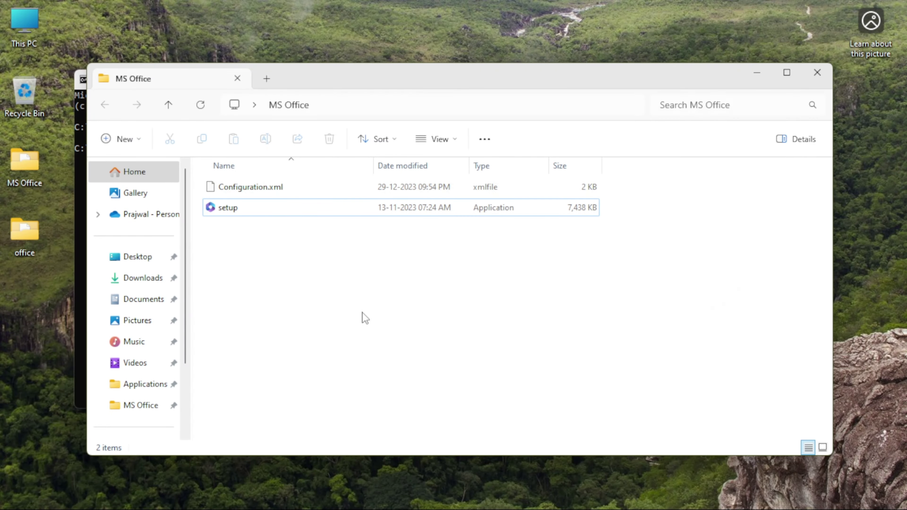
pyautogui.click(757, 73)
pyautogui.click(305, 149)
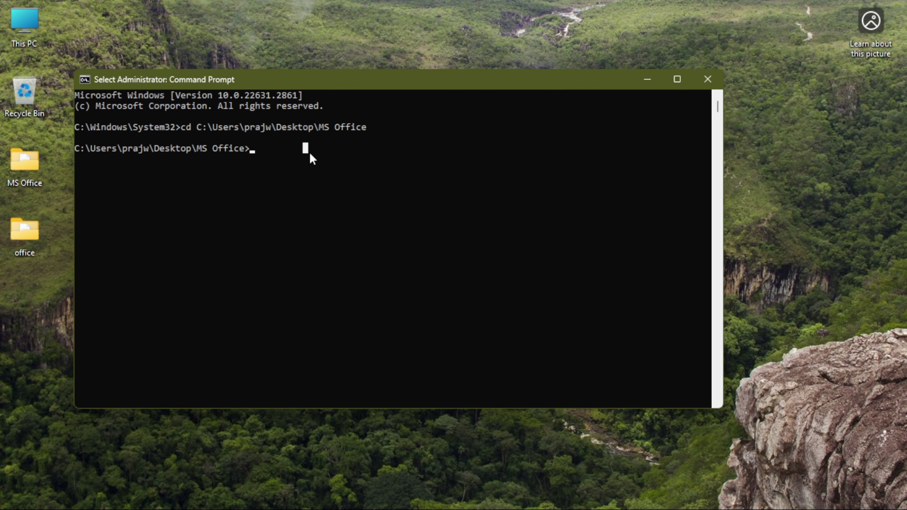
pyautogui.rightClick(282, 149)
pyautogui.press('Return')
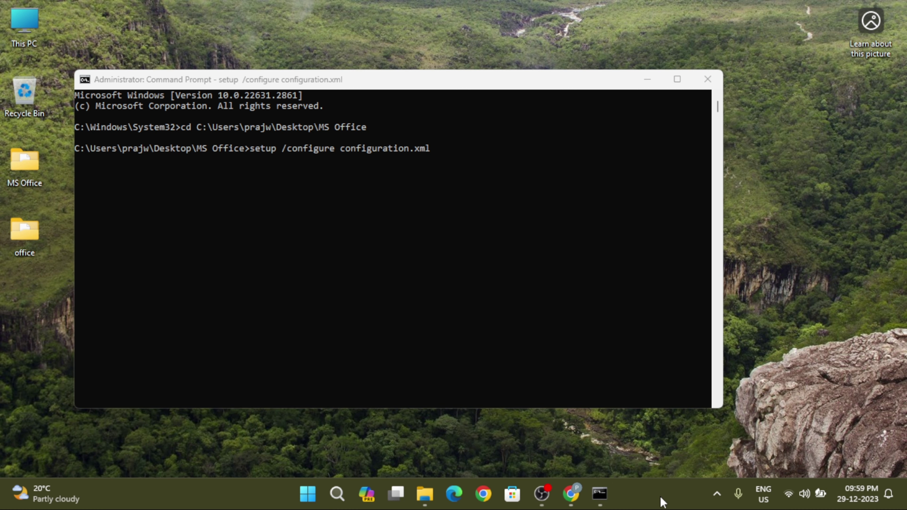
# Bring up the Office installer's download progress window to check it, and close that window.
pyautogui.click(717, 495)
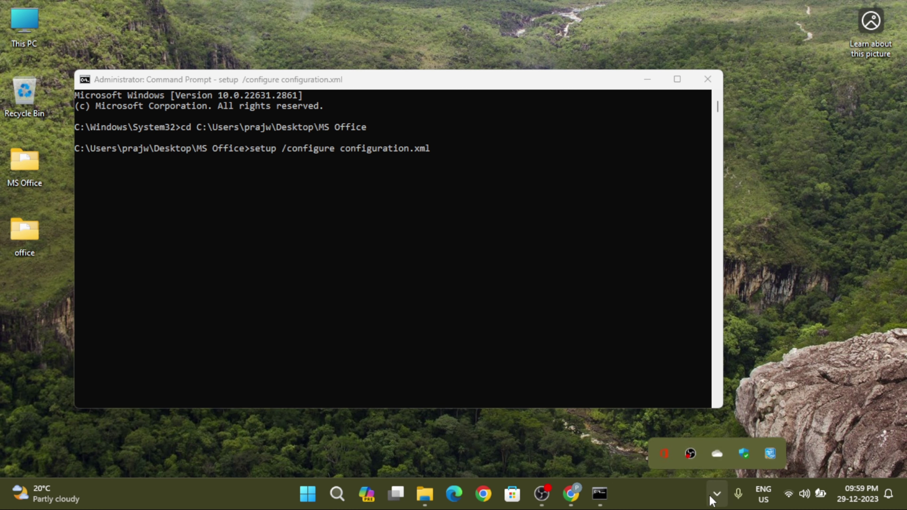
pyautogui.click(664, 454)
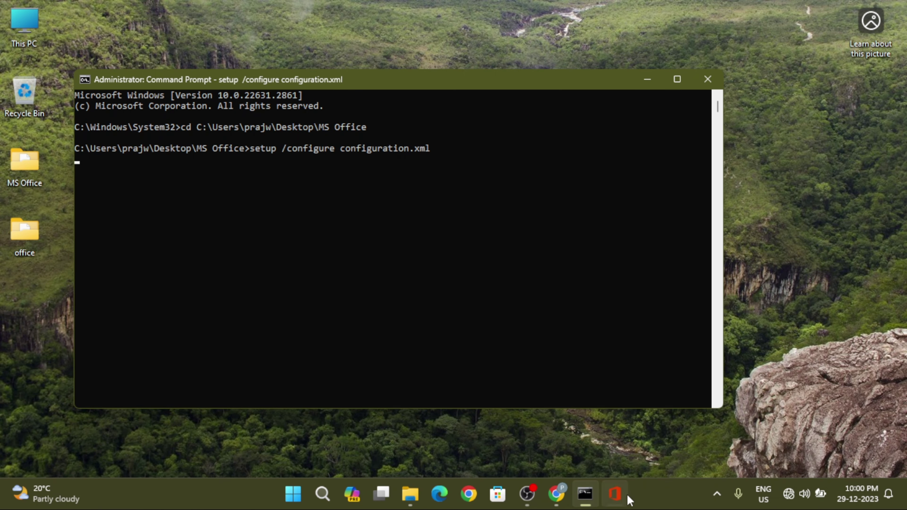
pyautogui.moveTo(614, 493)
pyautogui.click(604, 452)
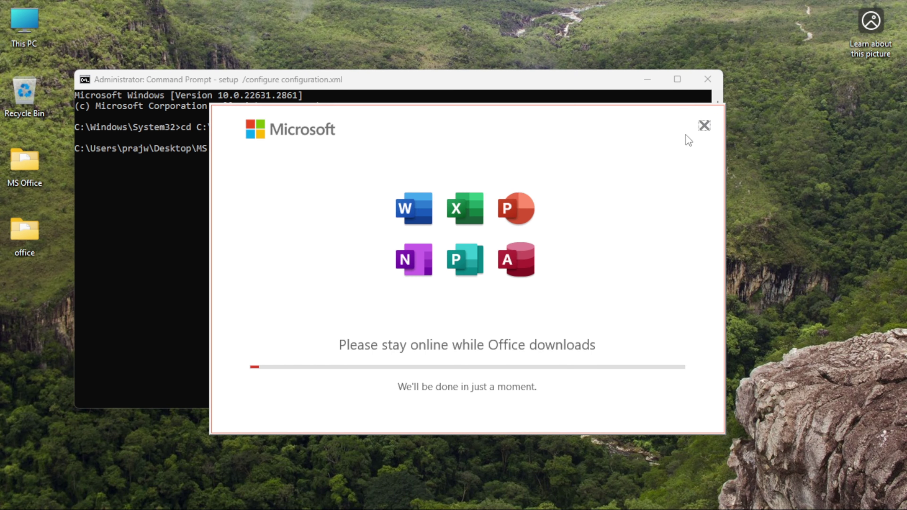
pyautogui.click(704, 126)
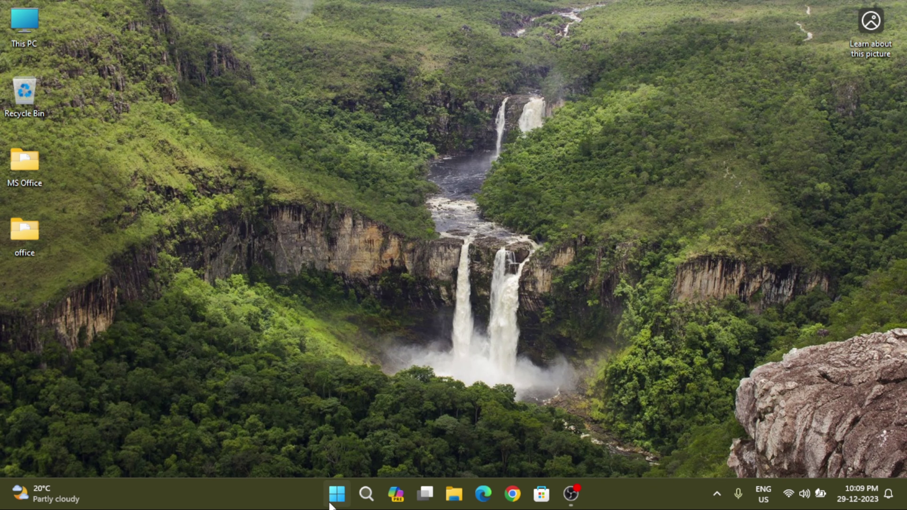
# Launch Word to test the installation, create a blank document, and close Word.
pyautogui.click(337, 494)
pyautogui.scroll(-1, 566, 258)
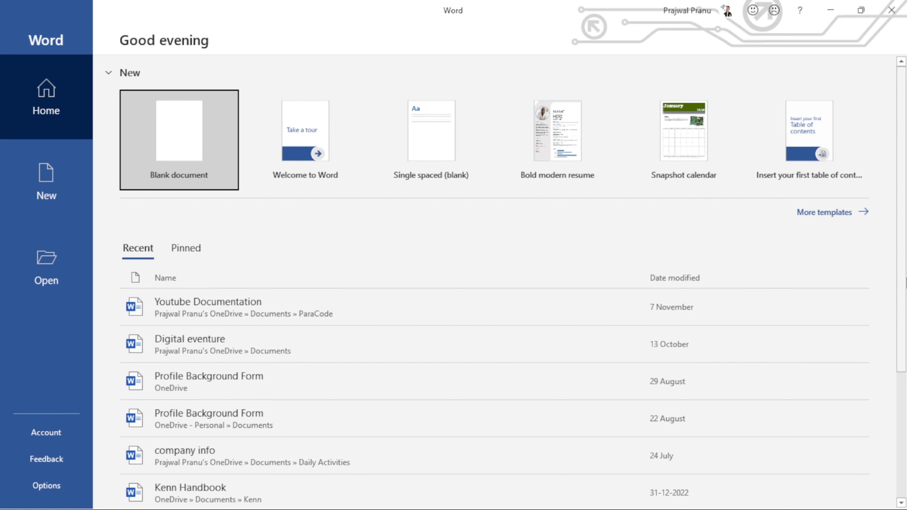
pyautogui.click(180, 166)
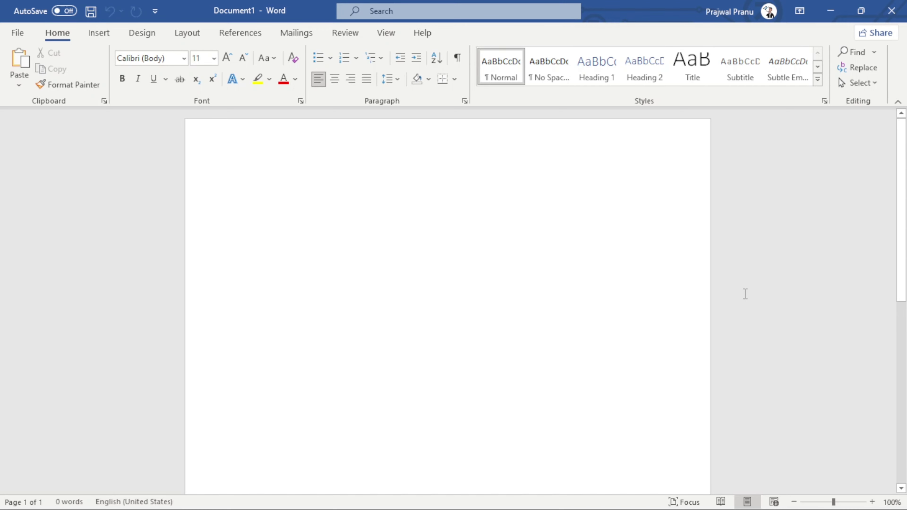
pyautogui.click(890, 9)
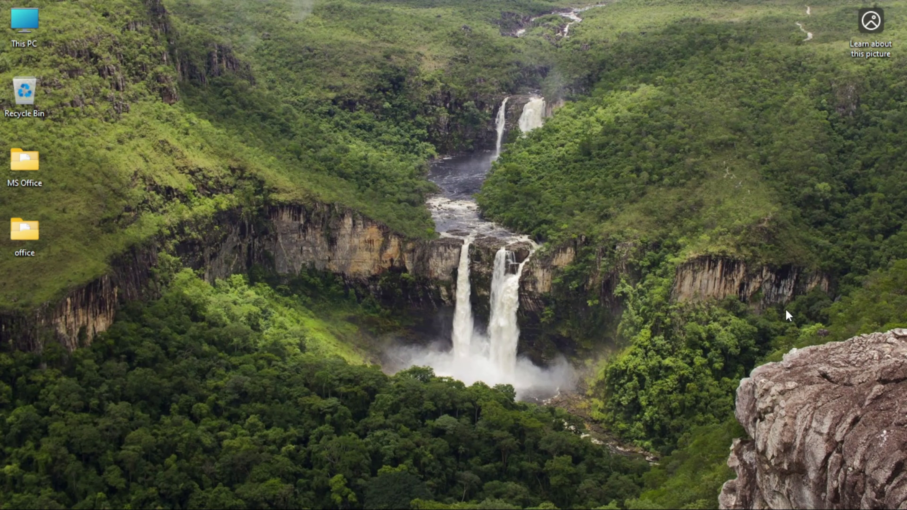